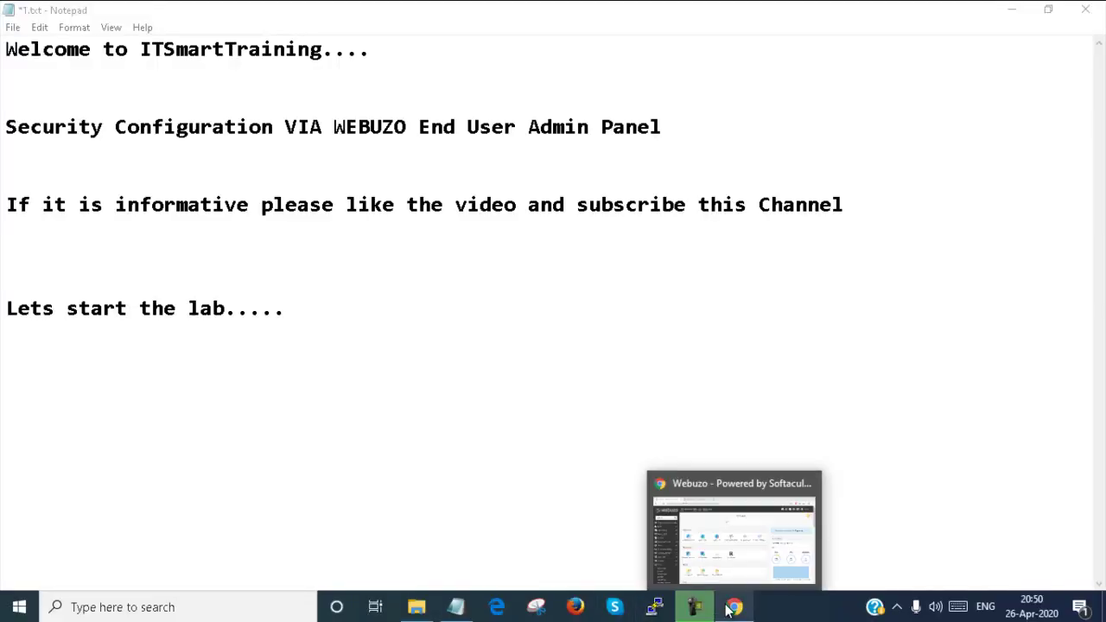
# Step: Bring the Webuzo dashboard forward and open the Security > Change Password page
pyautogui.click(691, 540)
pyautogui.scroll(-5, 265, 319)
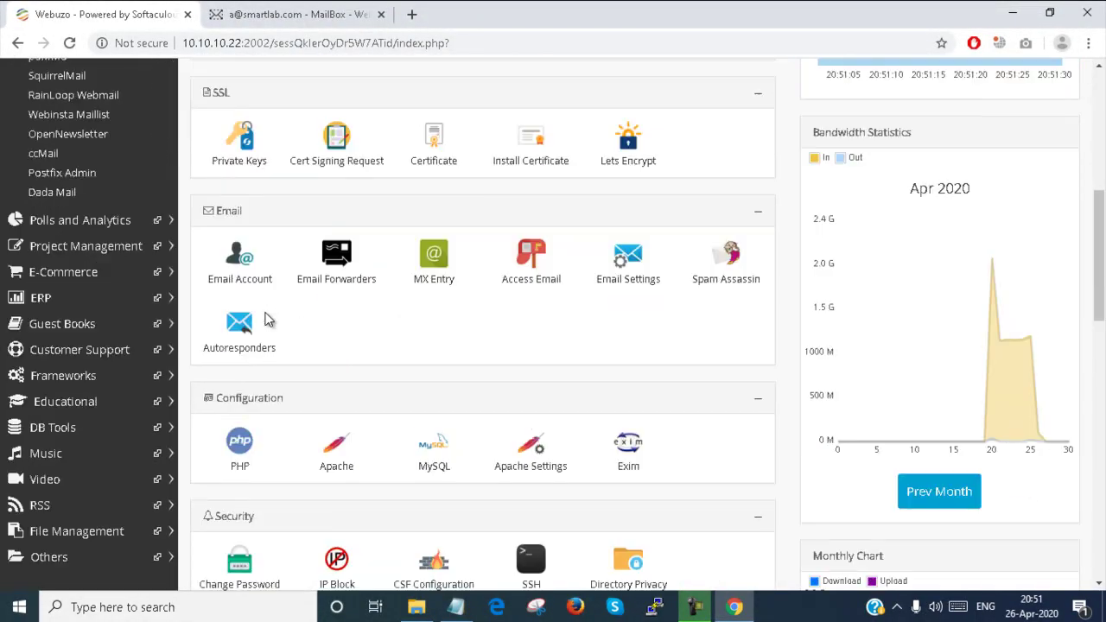
pyautogui.scroll(-4, 288, 390)
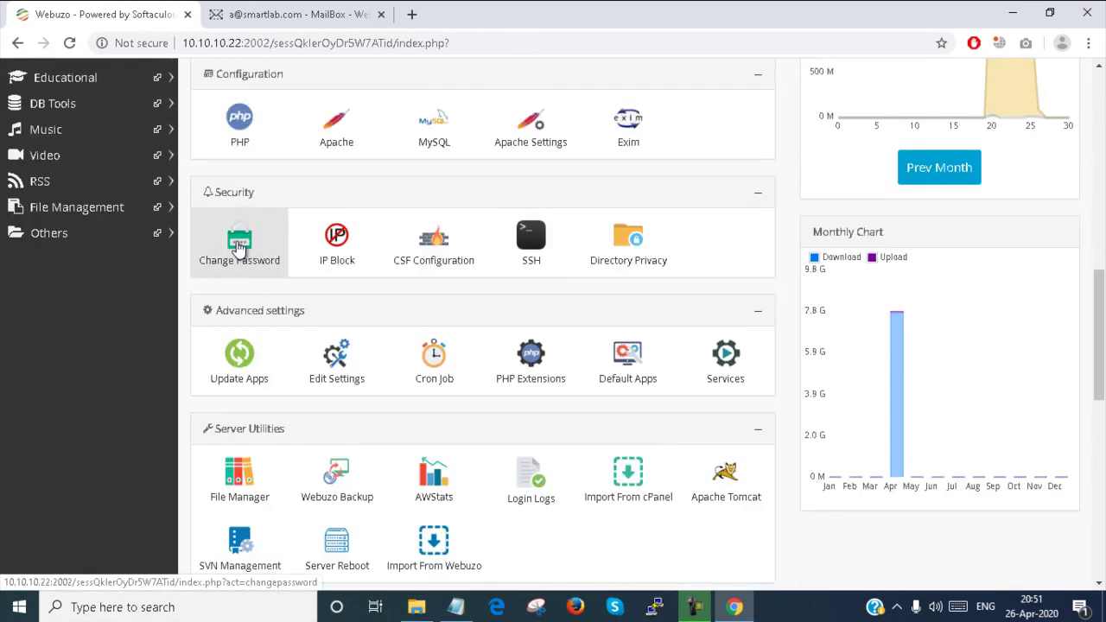
pyautogui.click(240, 247)
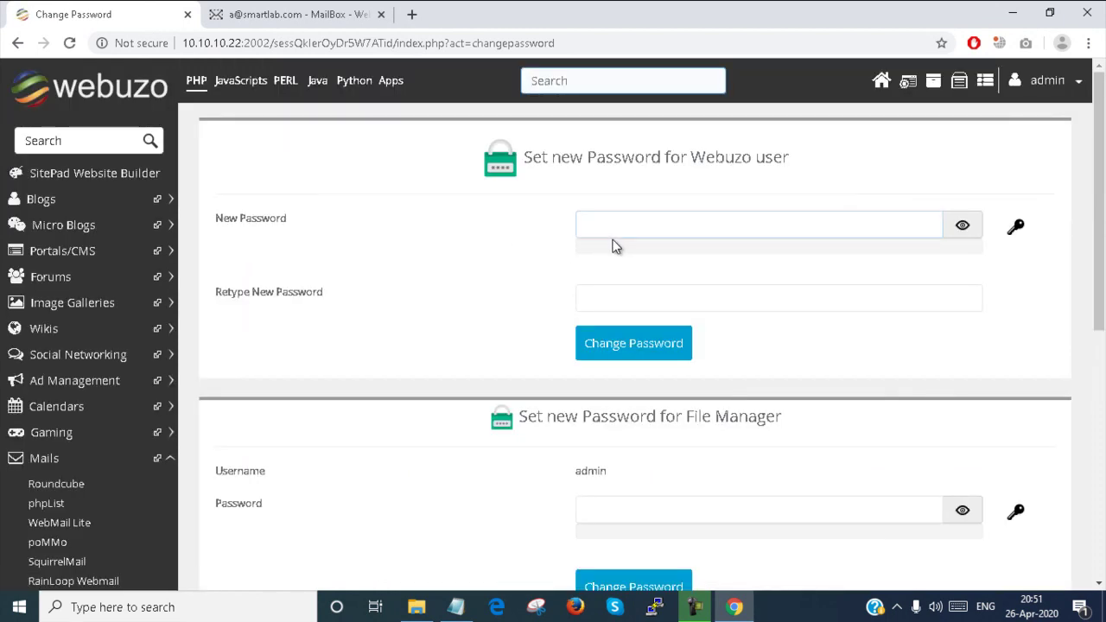
# Step: Look over the new-password fields for the Webuzo user, File Manager and MySQL root user
pyautogui.click(634, 226)
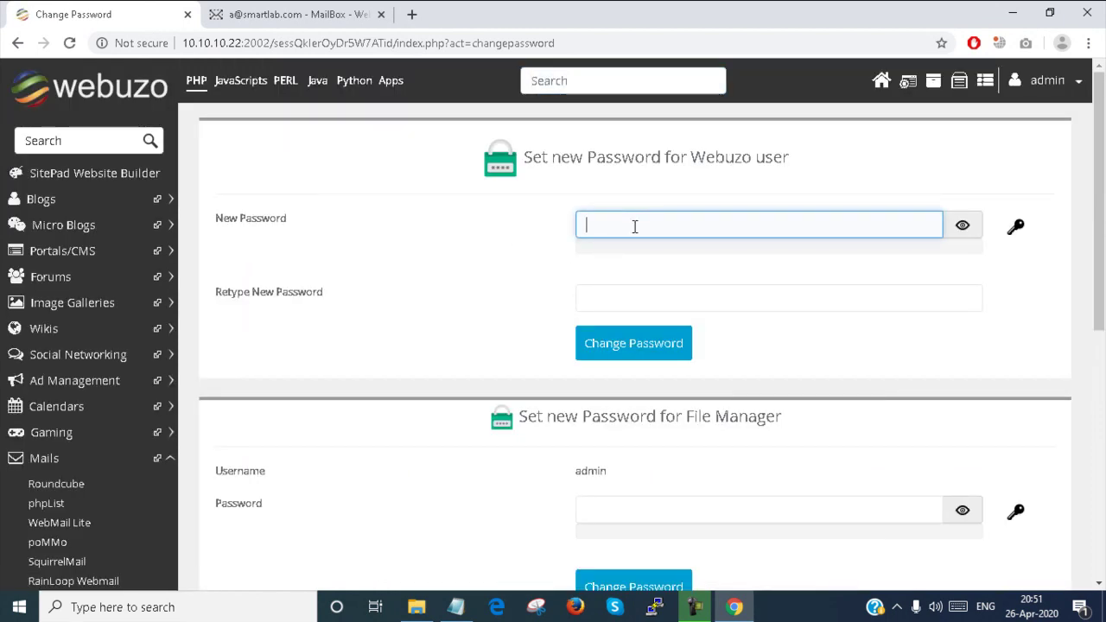
pyautogui.scroll(-1, 613, 365)
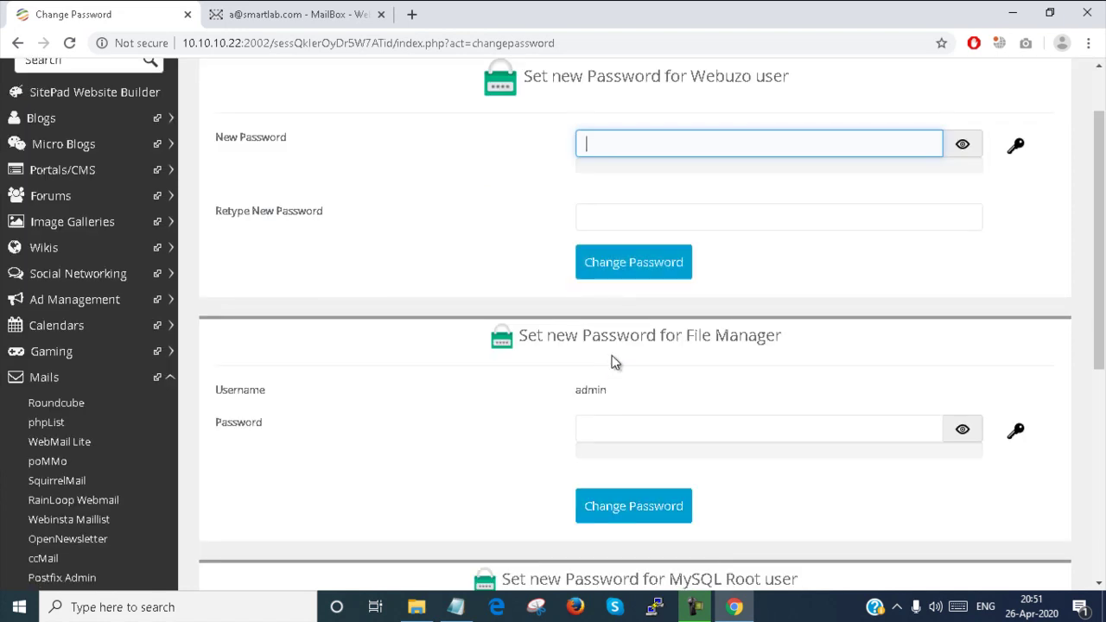
pyautogui.click(623, 421)
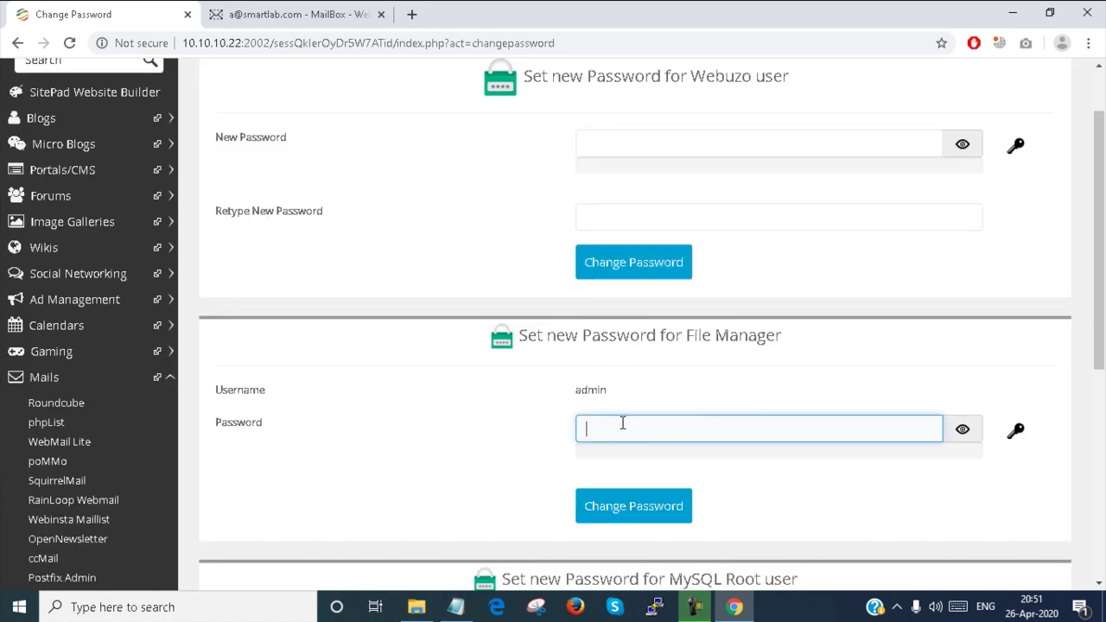
pyautogui.scroll(-3, 622, 419)
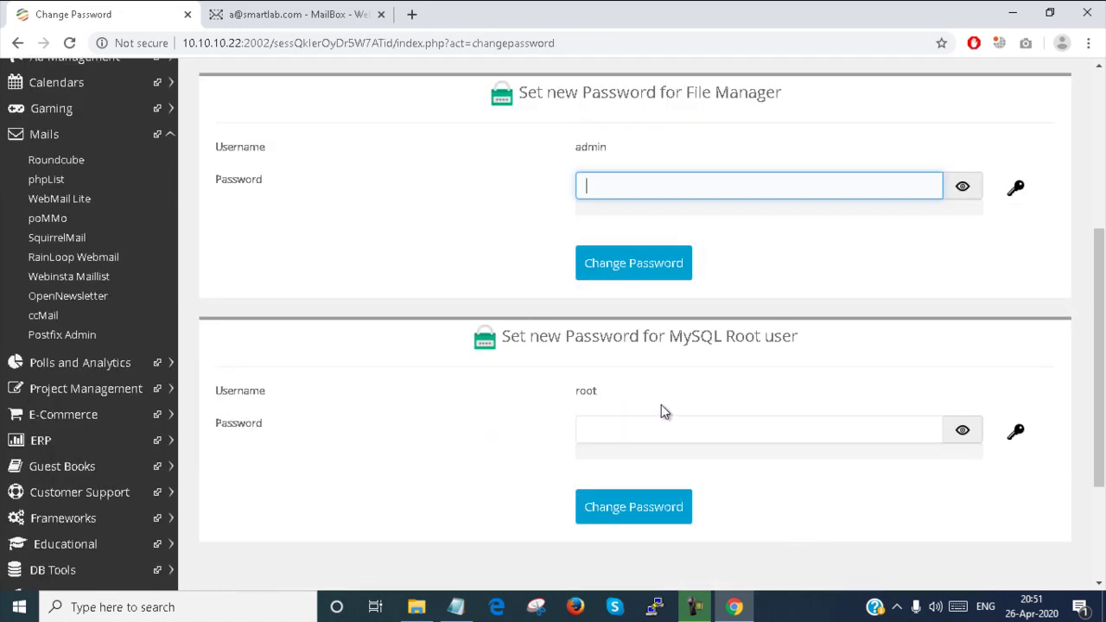
pyautogui.click(626, 435)
pyautogui.scroll(-2, 624, 432)
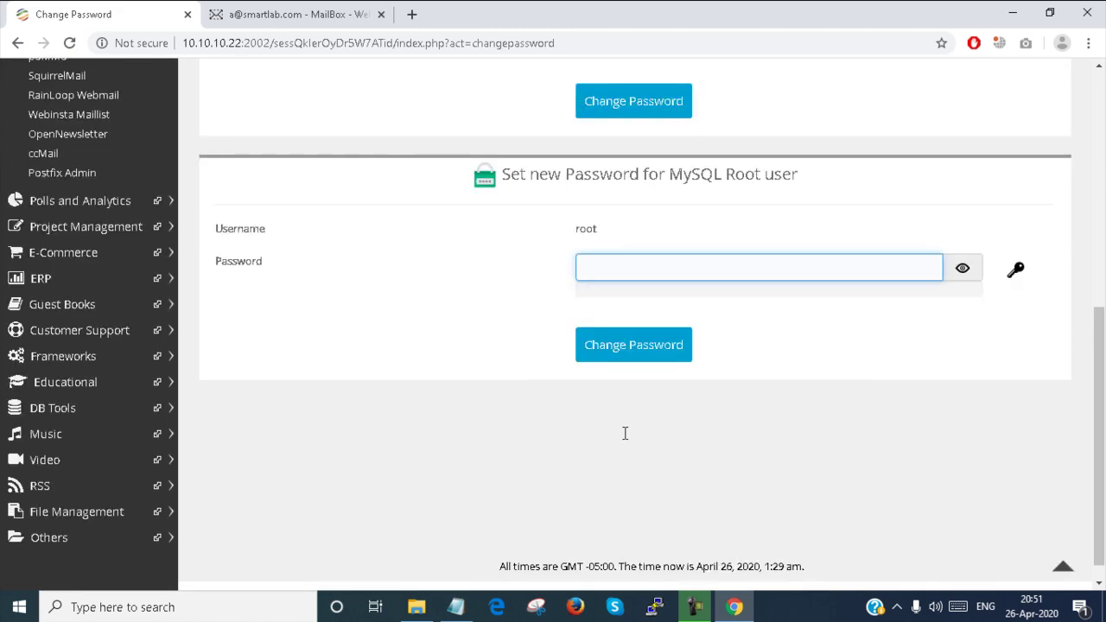
pyautogui.scroll(3, 556, 342)
pyautogui.scroll(3, 556, 342)
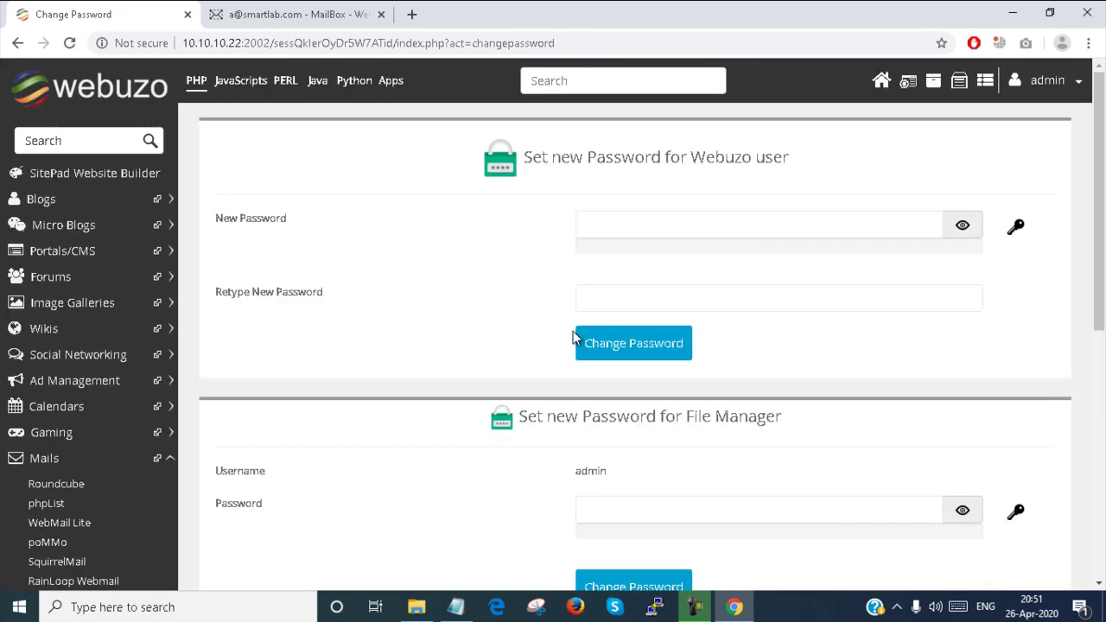
# Step: Check the retype-password field and the one after it, then return to the dashboard
pyautogui.click(646, 302)
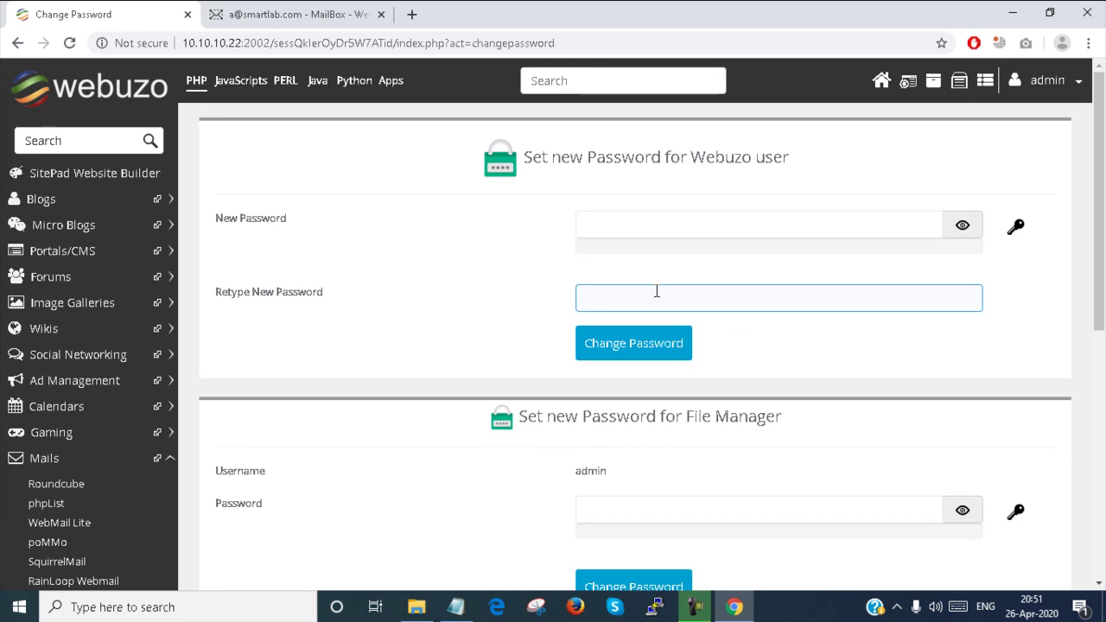
pyautogui.press('Tab')
pyautogui.press('Tab')
pyautogui.press('Tab')
pyautogui.press('Tab')
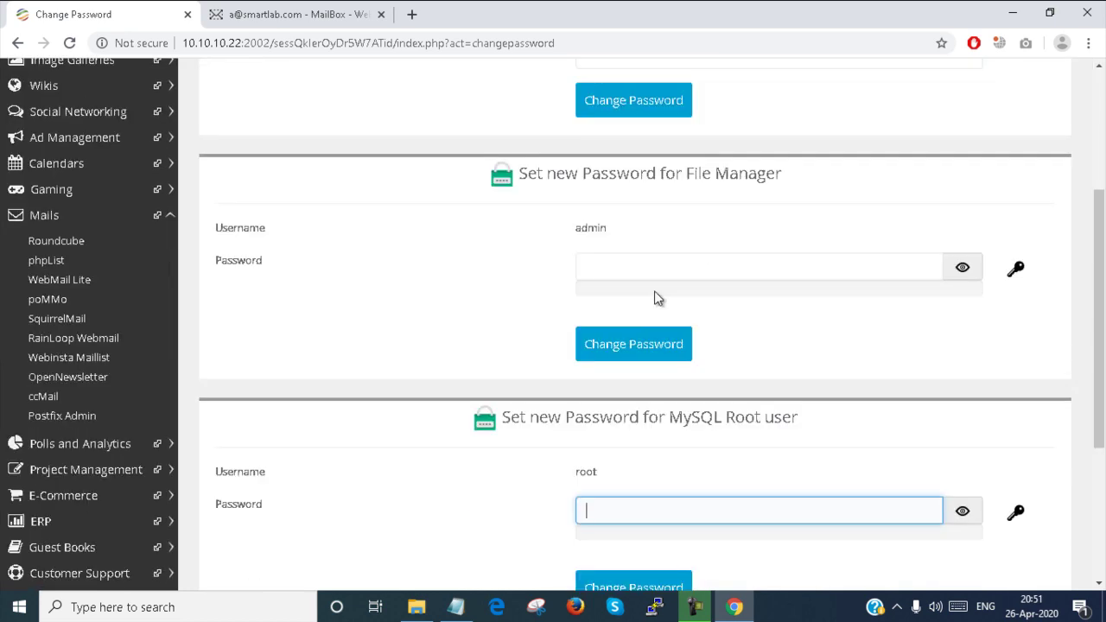
pyautogui.scroll(-2, 654, 294)
pyautogui.scroll(3, 657, 294)
pyautogui.scroll(2, 657, 293)
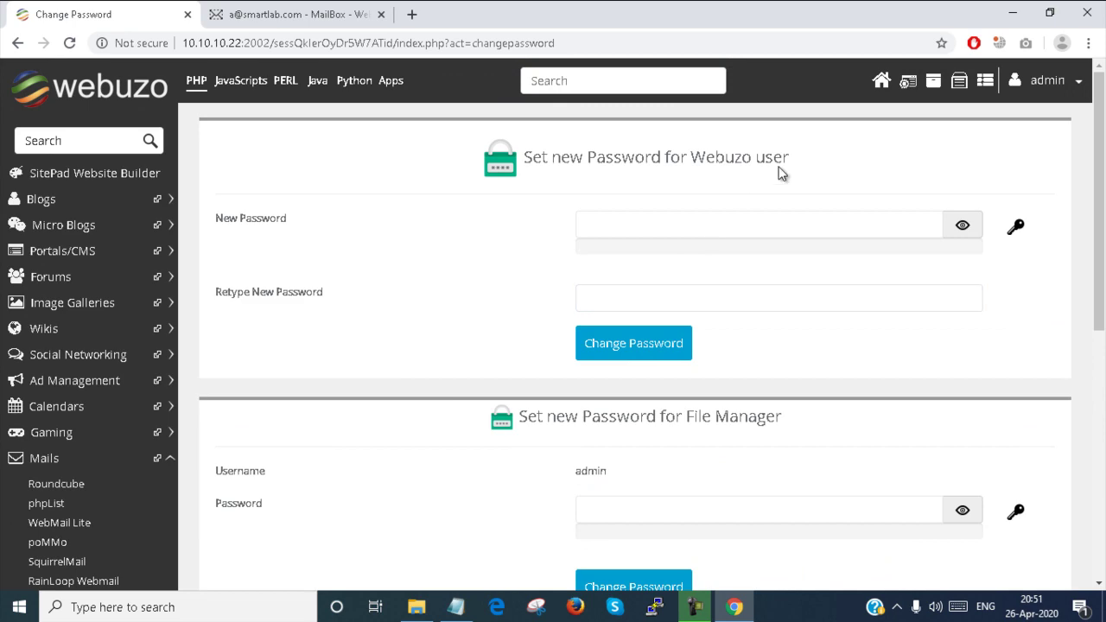
pyautogui.click(882, 81)
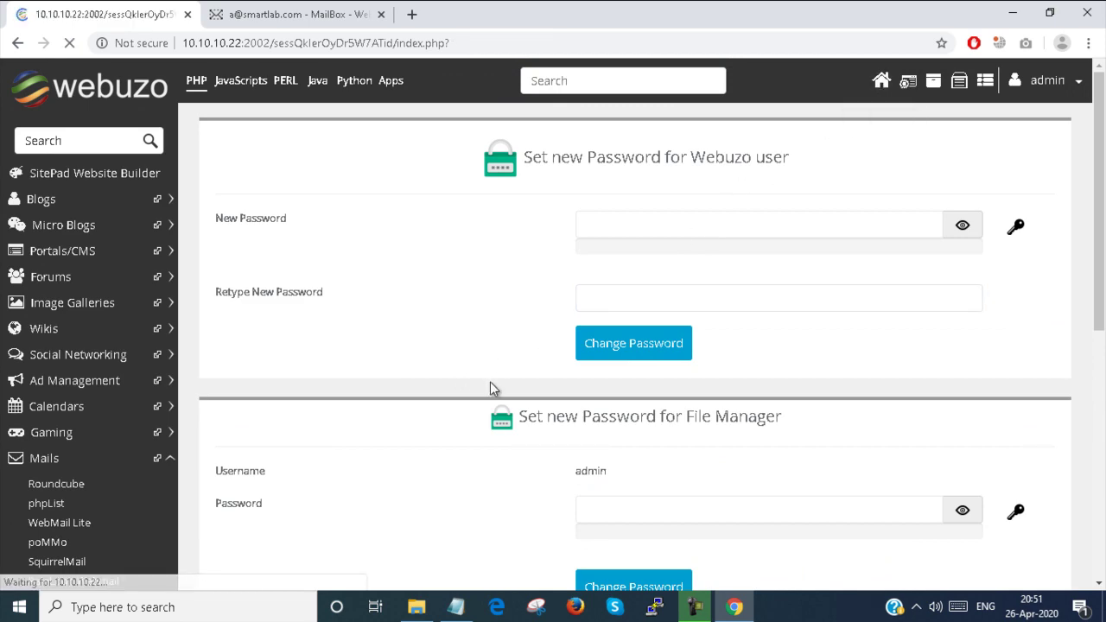
# Step: Open the IP Block tool from the dashboard's Security panel
pyautogui.scroll(-8, 488, 388)
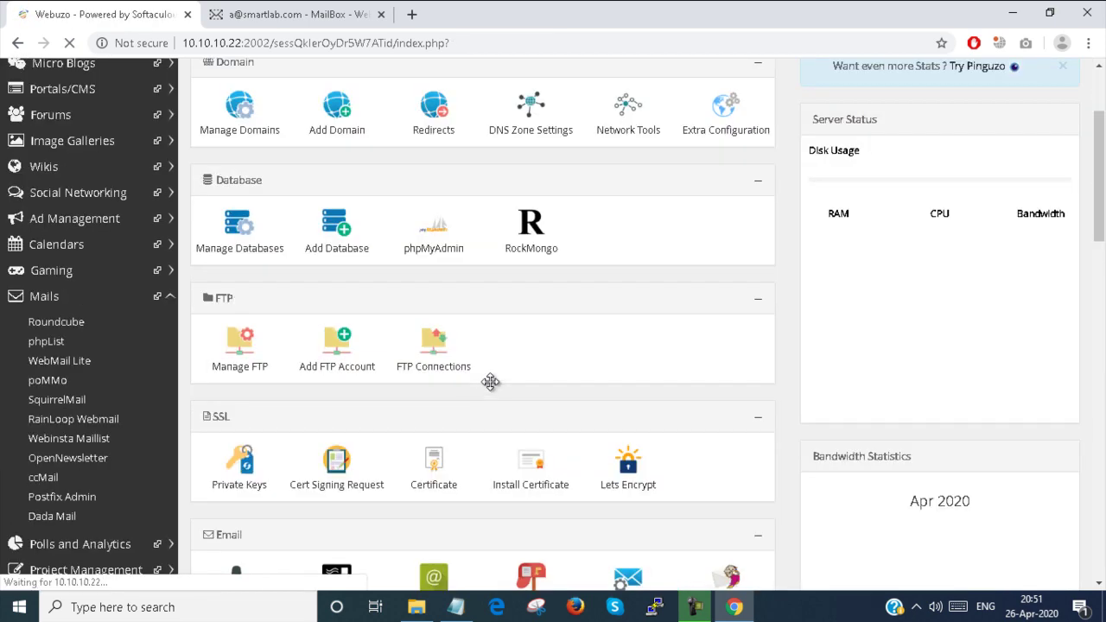
pyautogui.scroll(-2, 488, 389)
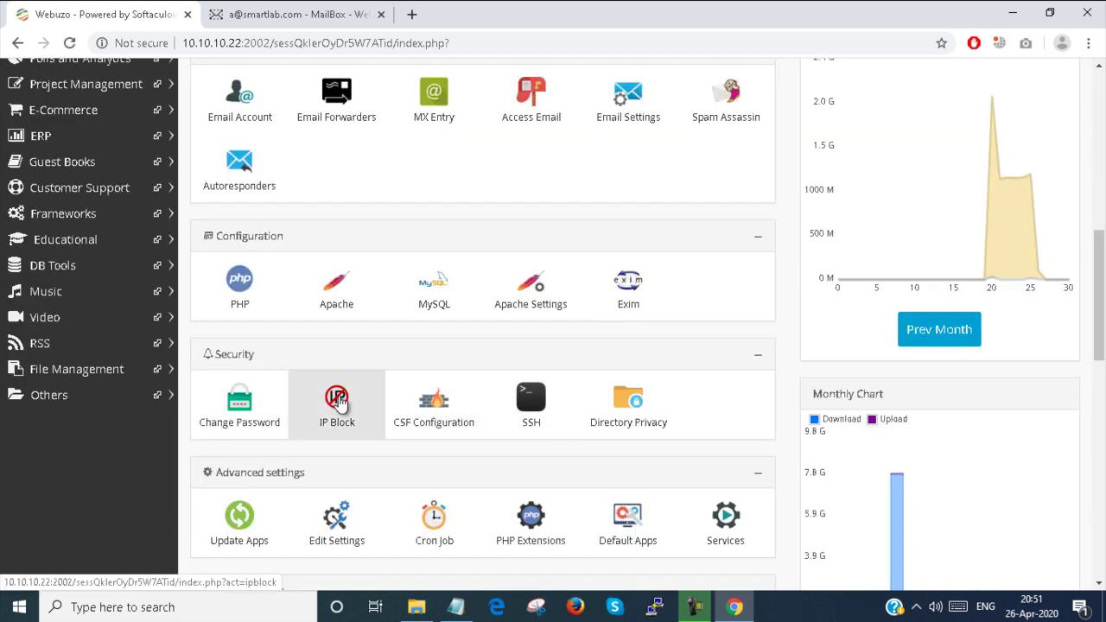
pyautogui.click(337, 402)
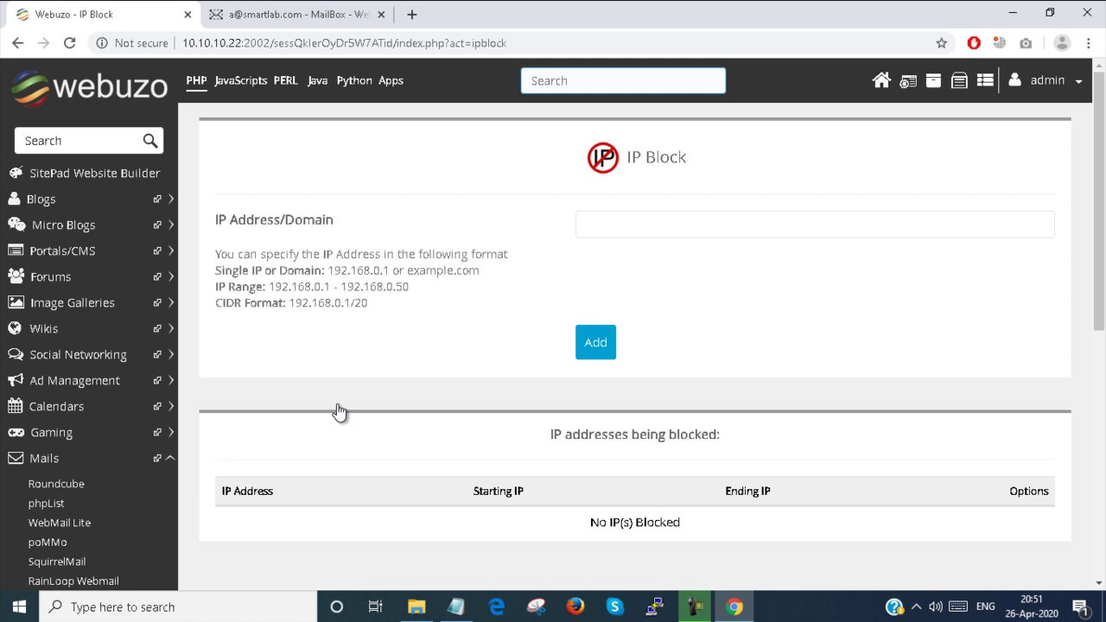
# Step: Block 1.1.1.1 and check that it appears in the blocked addresses list
pyautogui.click(602, 226)
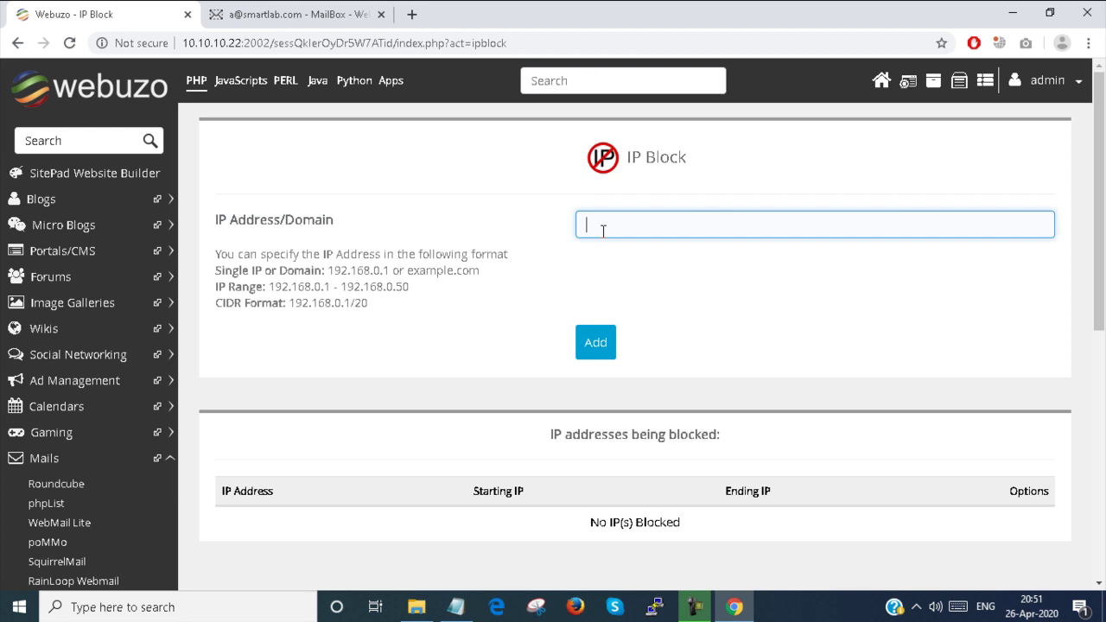
pyautogui.write('1.1.1.1')
pyautogui.click(595, 343)
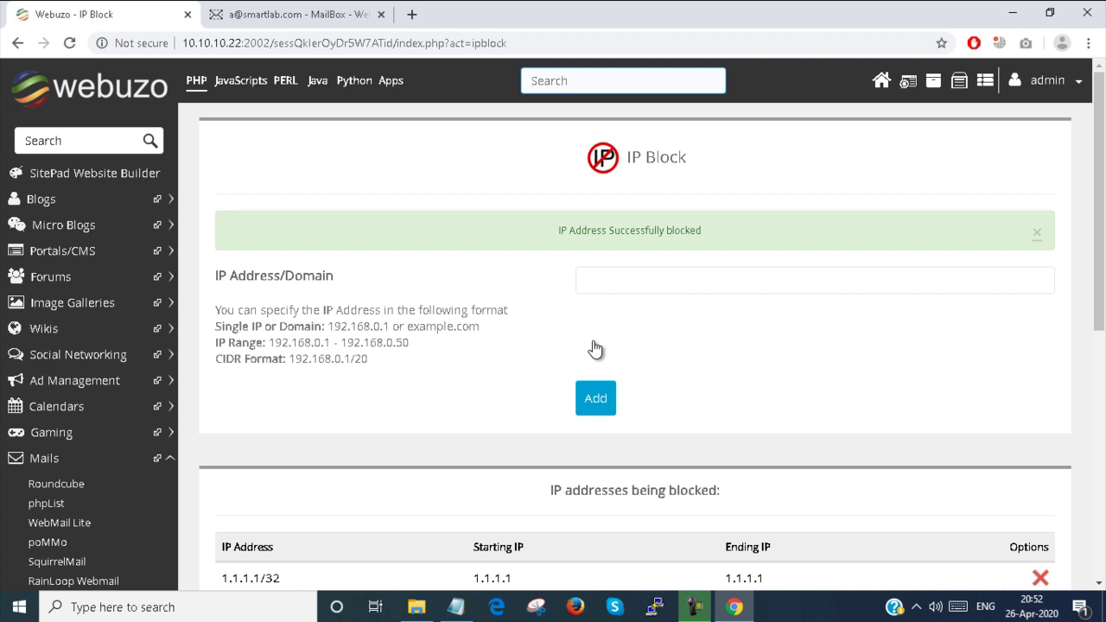
pyautogui.scroll(-4, 615, 226)
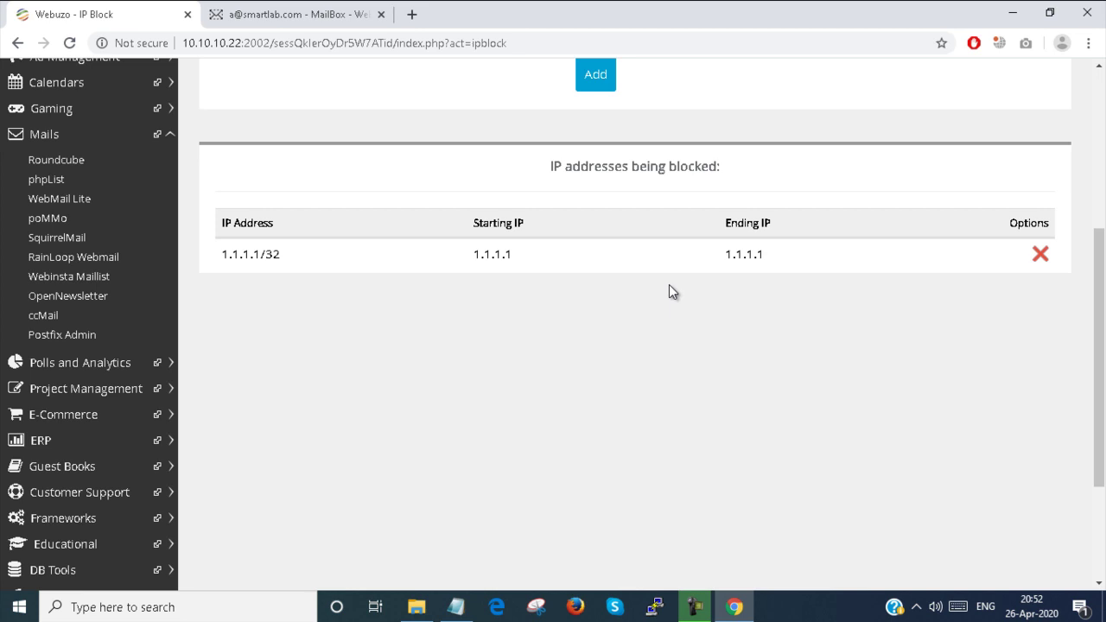
pyautogui.scroll(5, 665, 281)
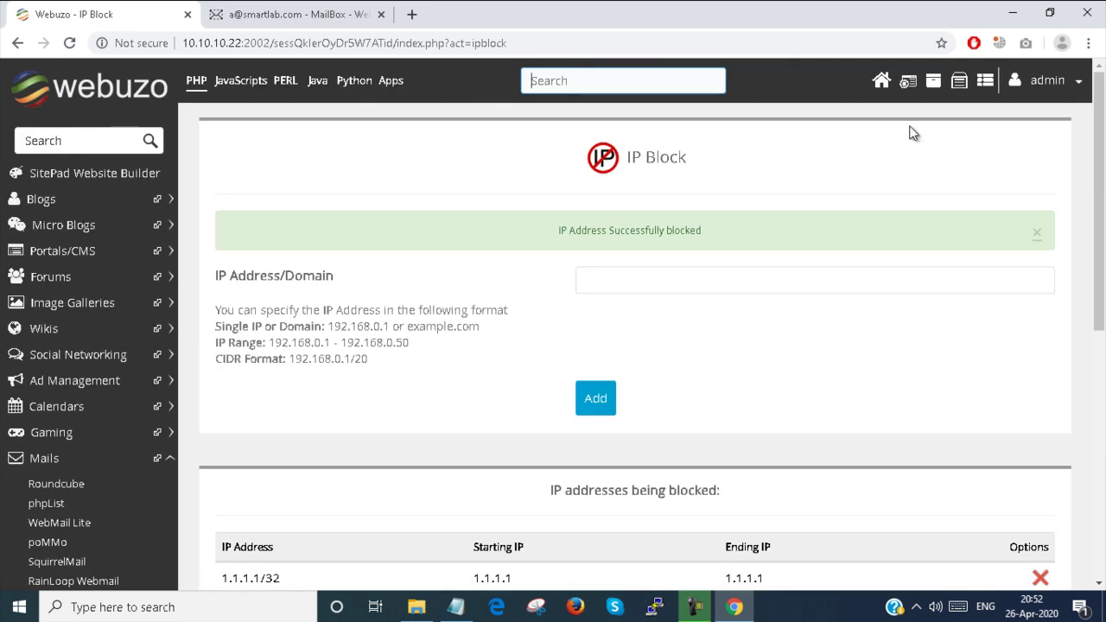
# Step: From the dashboard, open the CSF firewall configuration past the not-installed alert
pyautogui.click(881, 82)
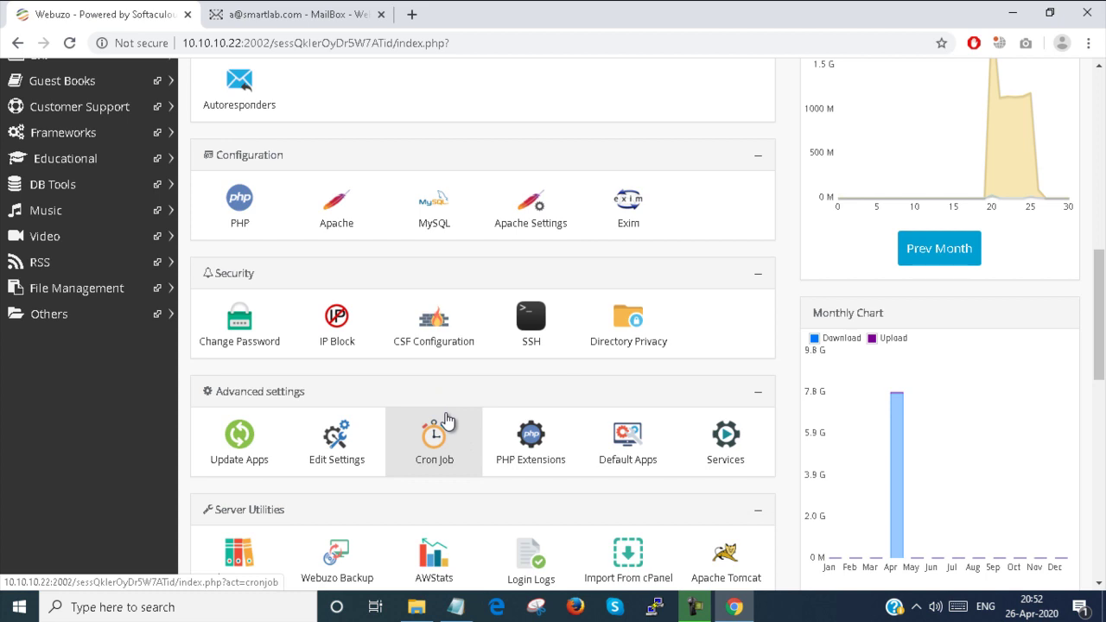
pyautogui.click(437, 344)
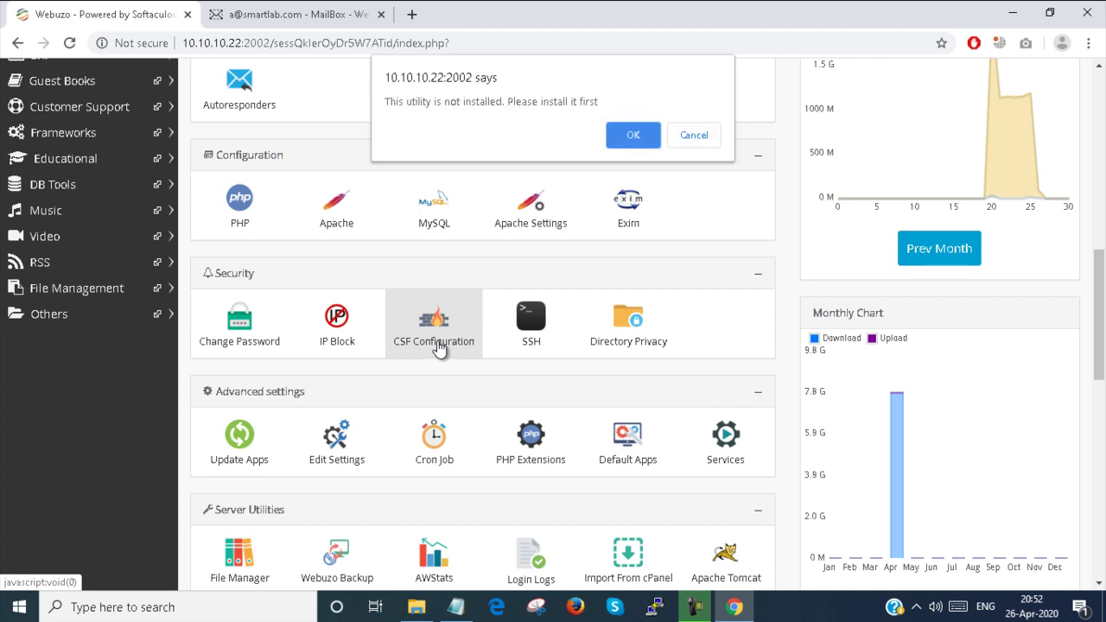
pyautogui.click(629, 135)
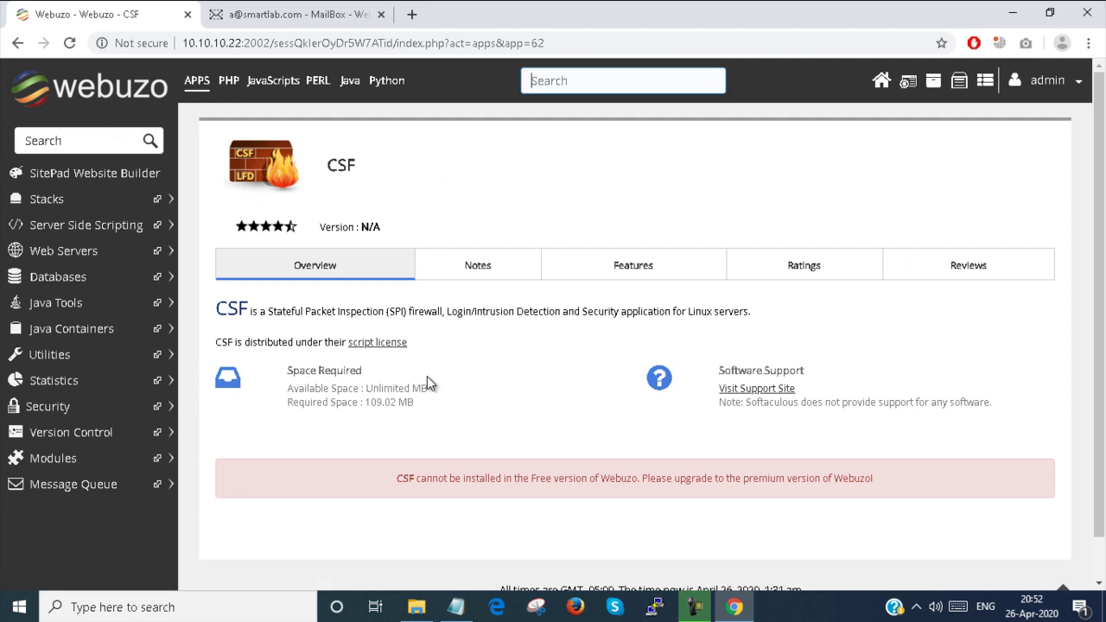
# Step: Note the message that CSF needs the premium version, then return to the dashboard's security tools
pyautogui.moveTo(390, 481); pyautogui.dragTo(935, 481)
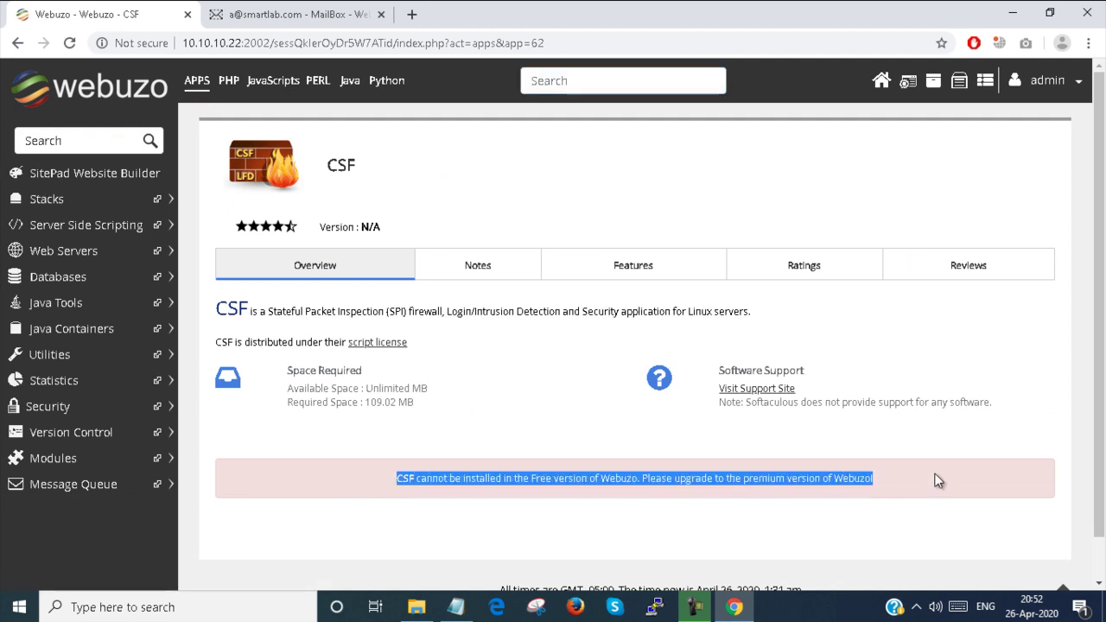
pyautogui.click(885, 91)
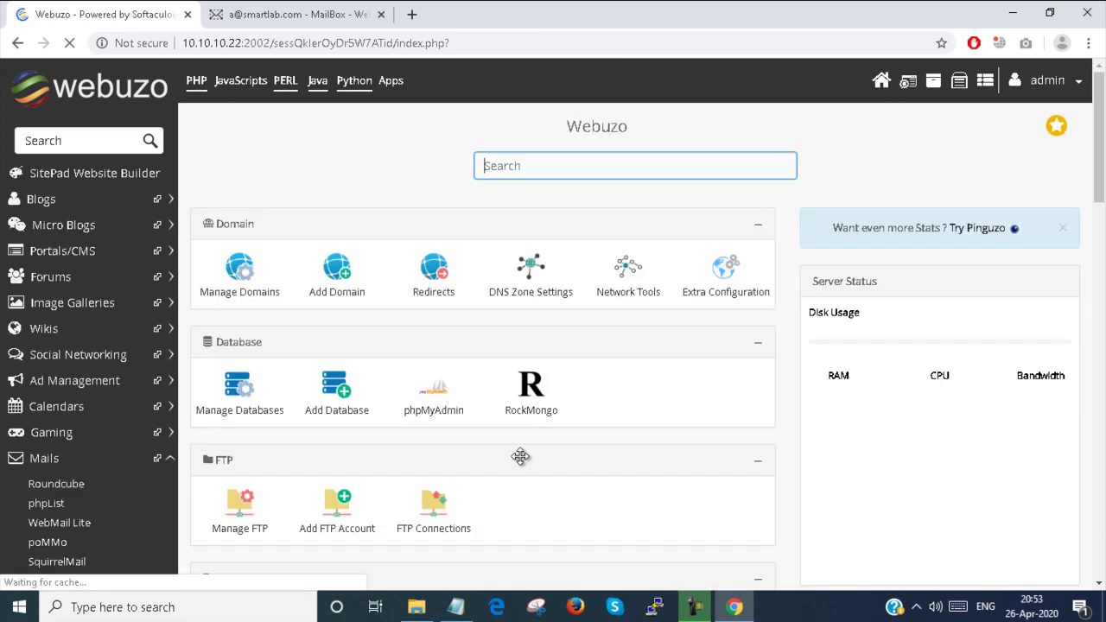
pyautogui.scroll(-4, 522, 484)
pyautogui.scroll(-3, 523, 463)
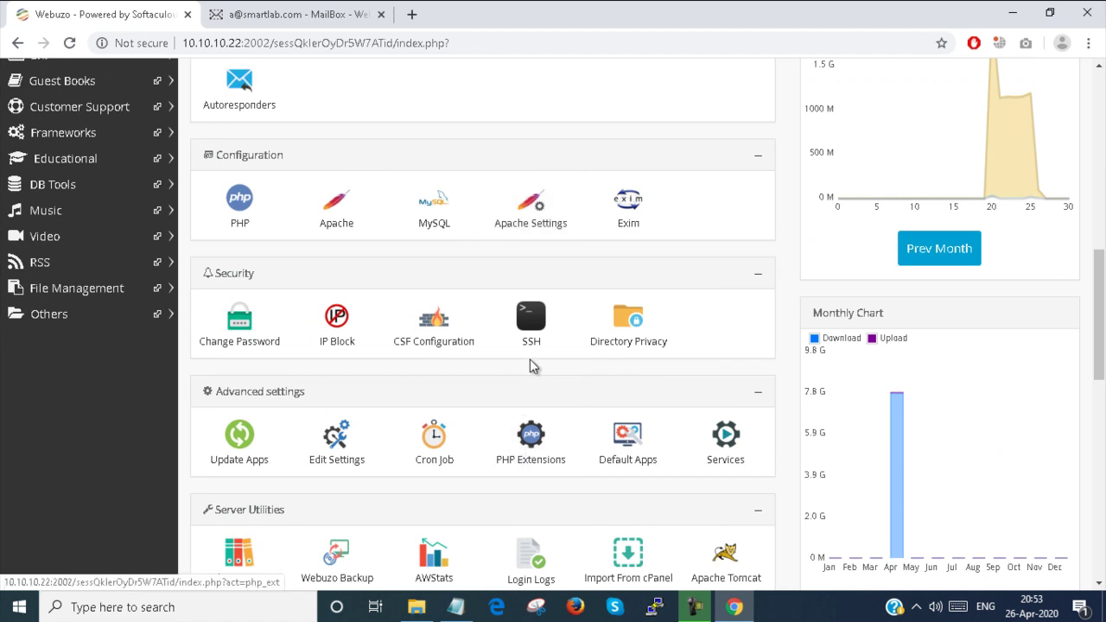
# Step: Open SSH Access, confirm SSH/SFTP is enabled on port 22, and return home
pyautogui.click(537, 325)
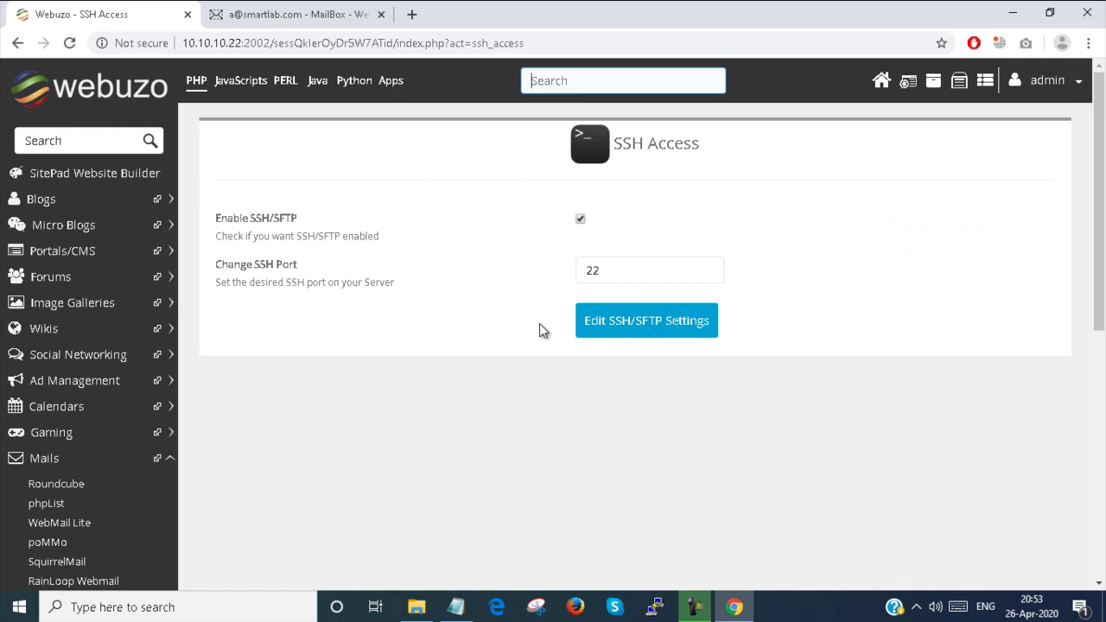
pyautogui.click(586, 221)
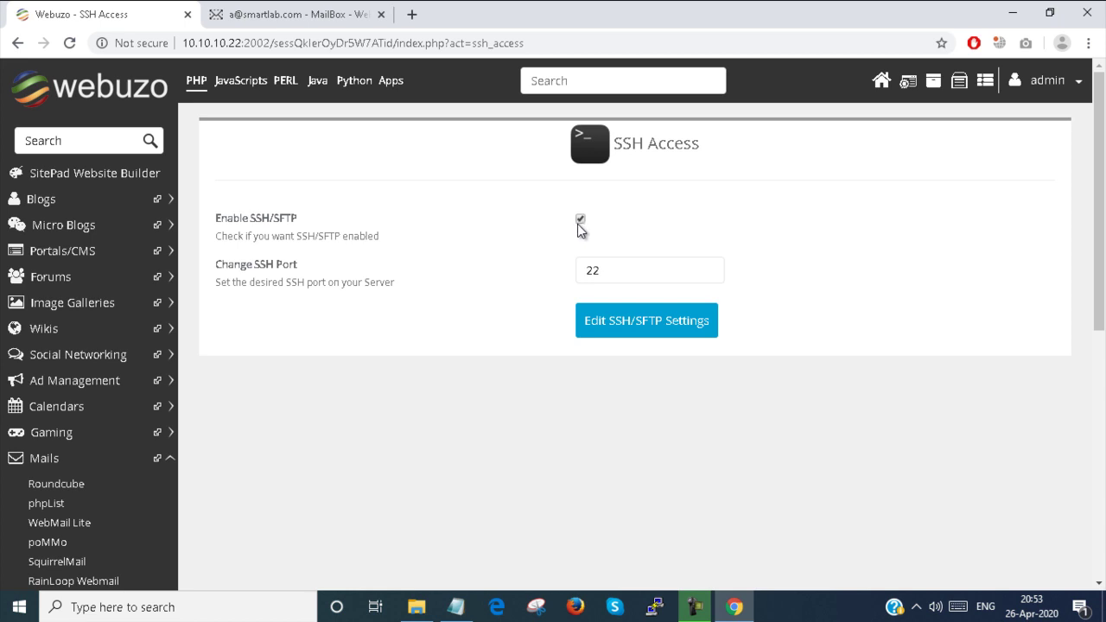
pyautogui.click(872, 83)
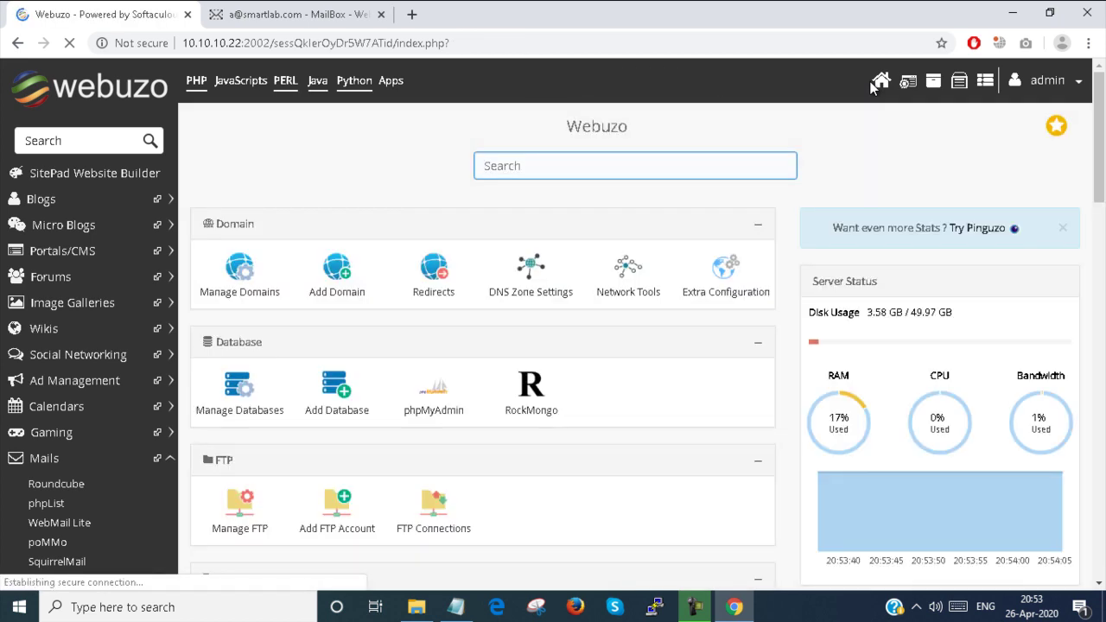
# Step: Open Directory Privacy from the dashboard's Security panel
pyautogui.scroll(-10, 767, 219)
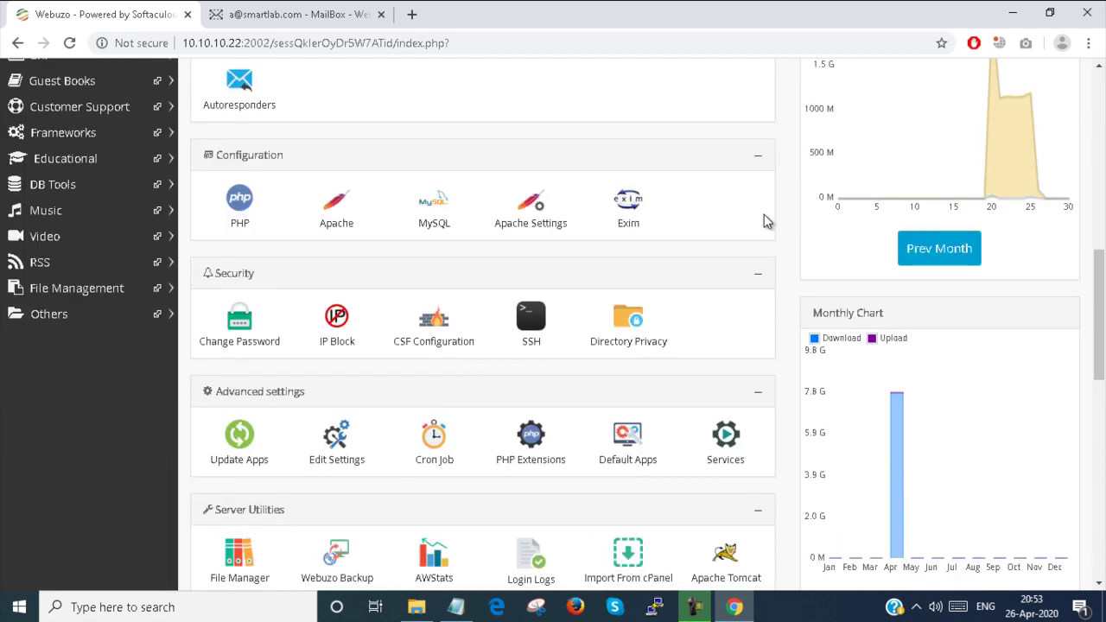
pyautogui.click(637, 315)
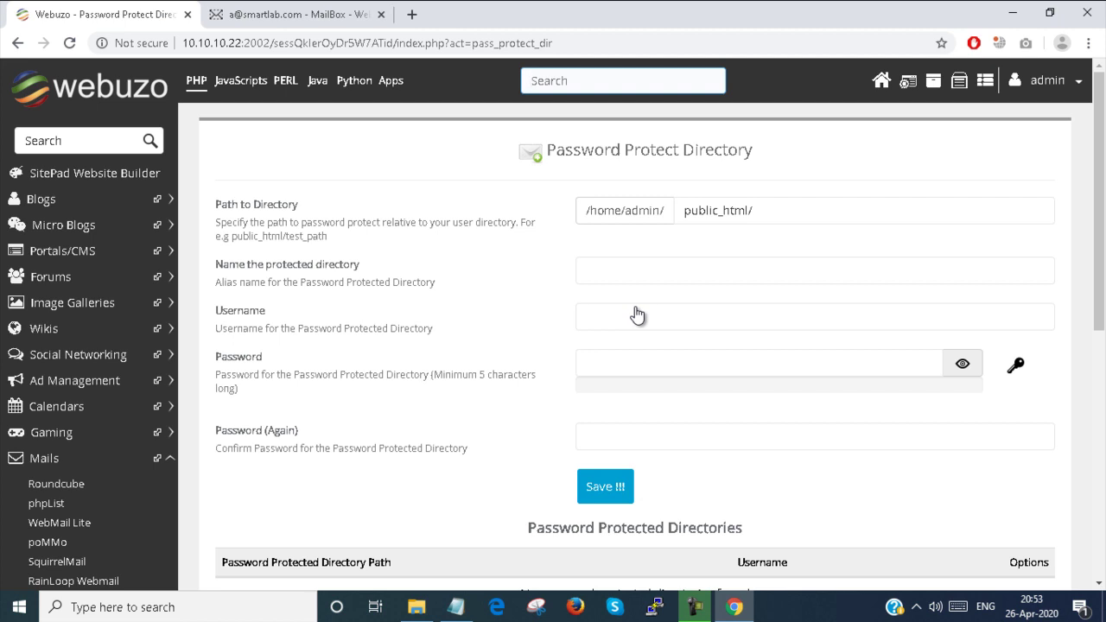
# Step: Look over the directory name, username and password fields of the protection form
pyautogui.click(626, 306)
pyautogui.click(632, 263)
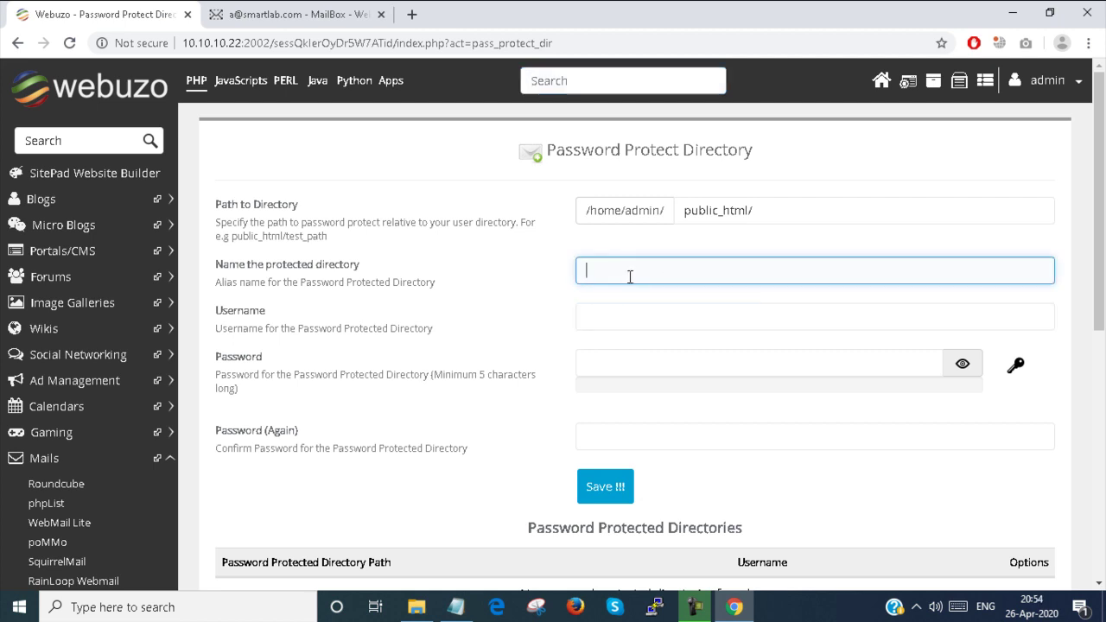
pyautogui.click(613, 318)
pyautogui.click(607, 360)
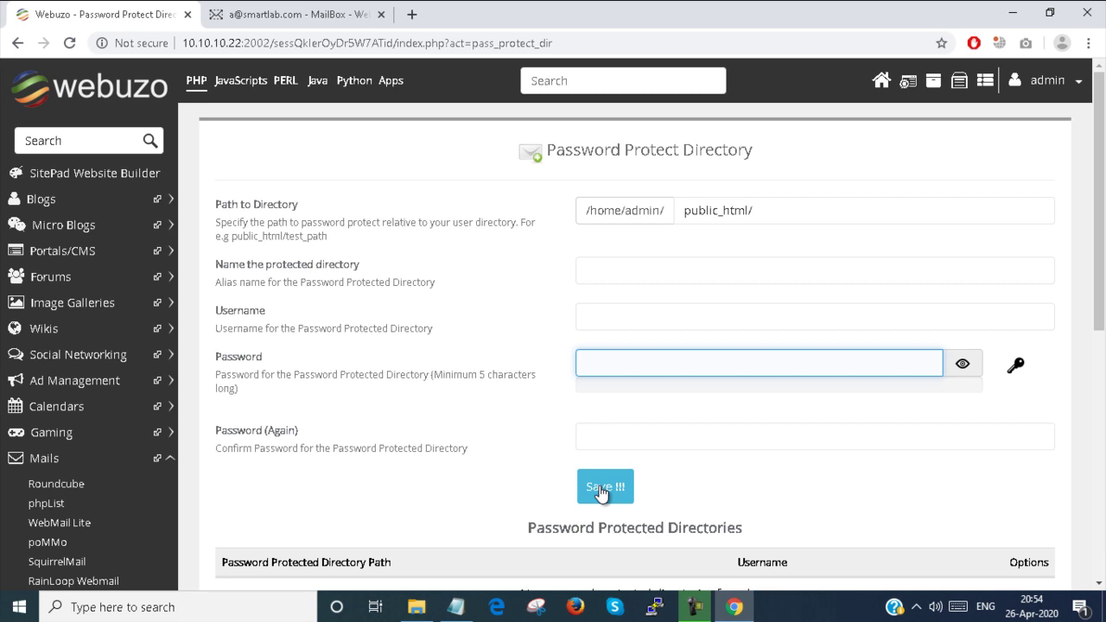
pyautogui.scroll(-2, 600, 490)
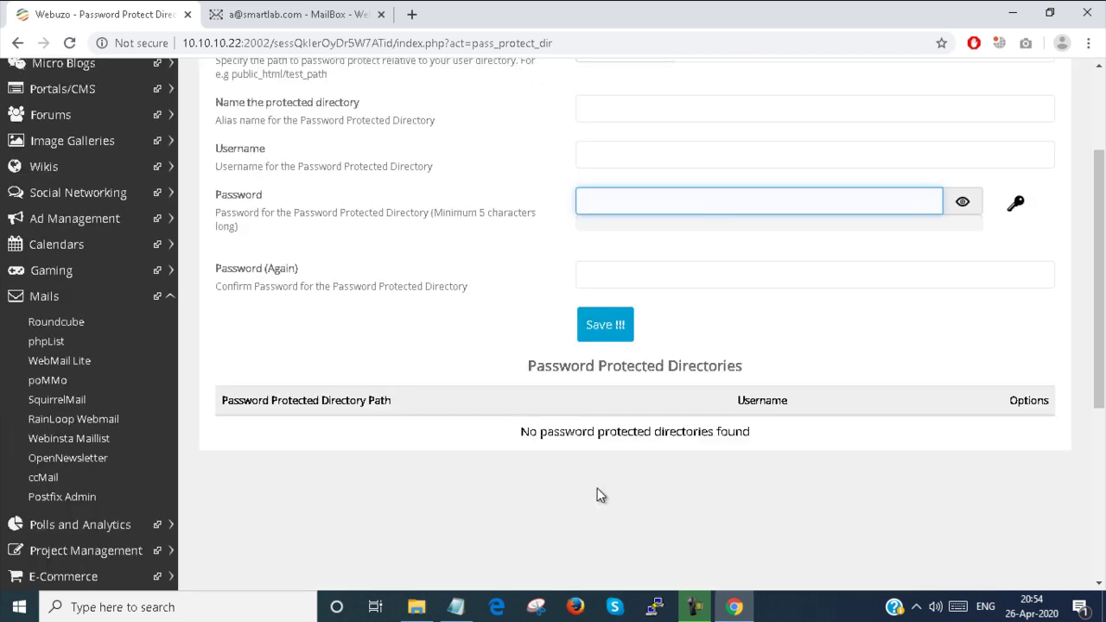
pyautogui.scroll(2, 600, 491)
# Step: Name the protected directory 'test', set username 'abc', and enter a password in both password fields
pyautogui.click(655, 270)
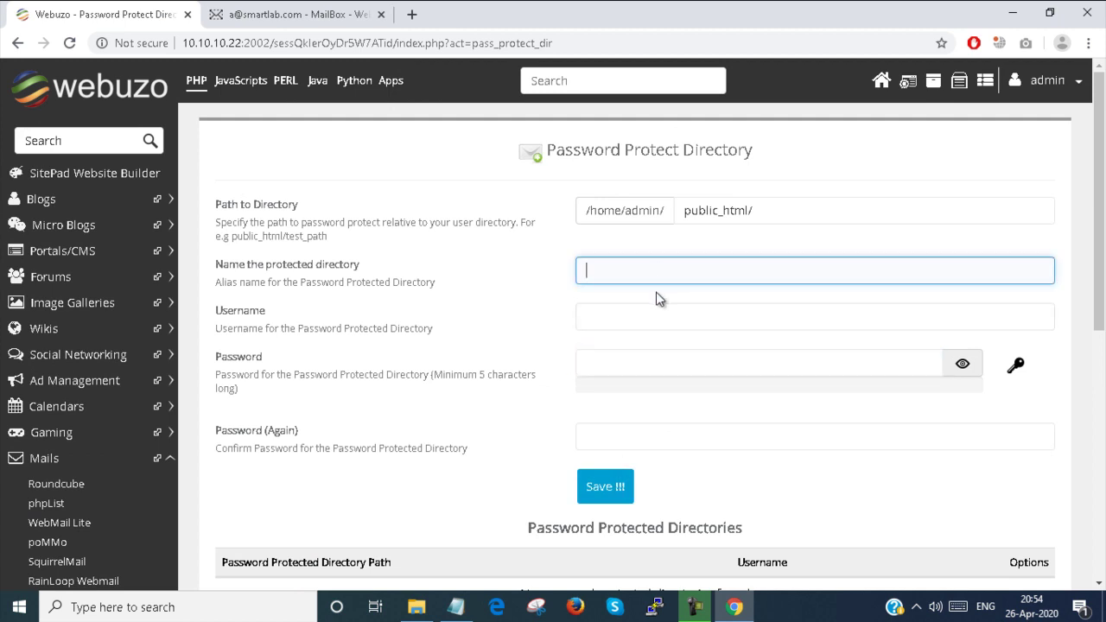
pyautogui.write('test')
pyautogui.click(643, 316)
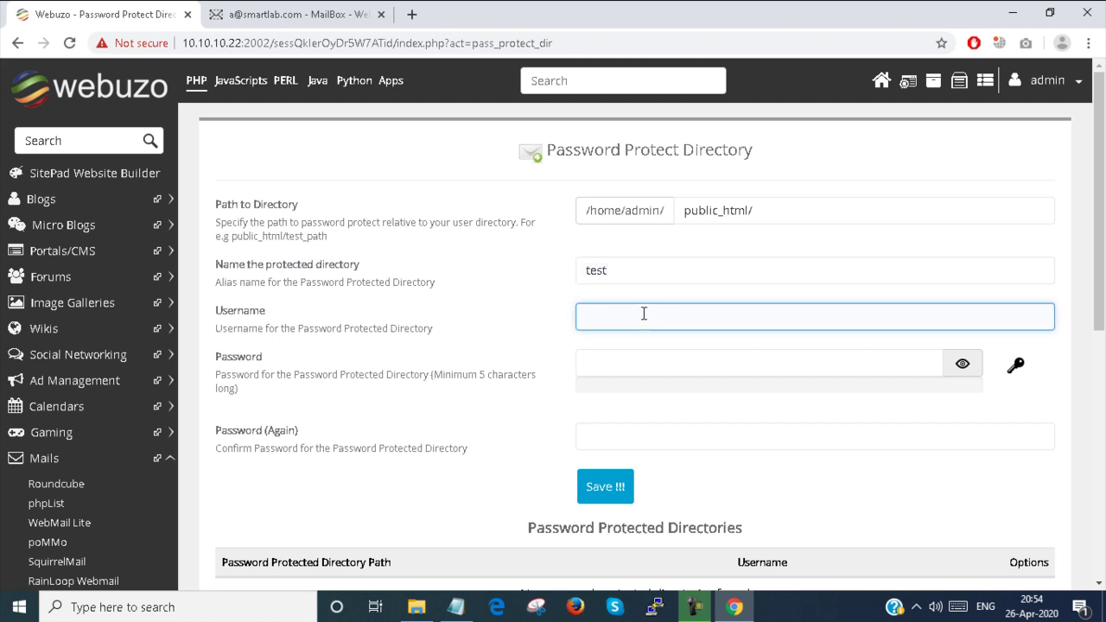
pyautogui.write('abc')
pyautogui.press('Tab')
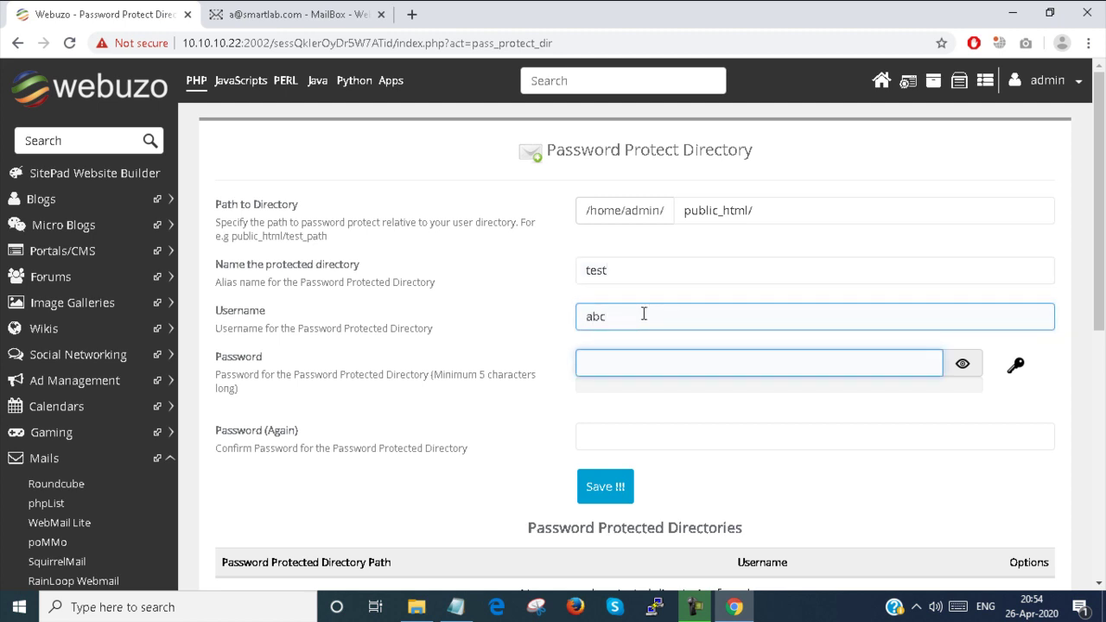
pyautogui.write('123456')
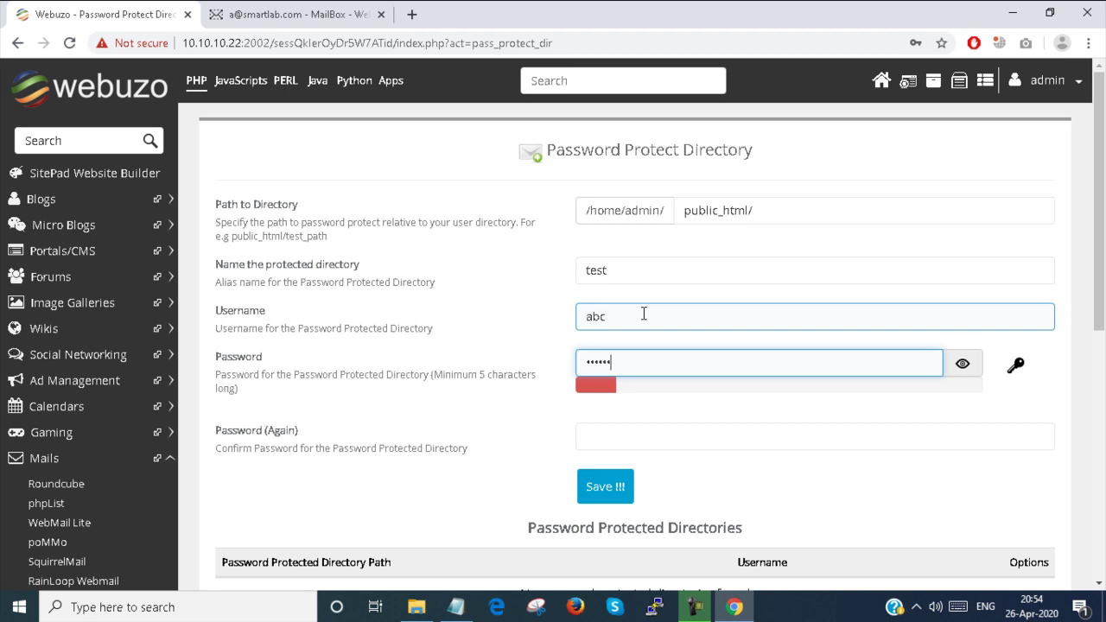
pyautogui.write('789')
pyautogui.press('Tab')
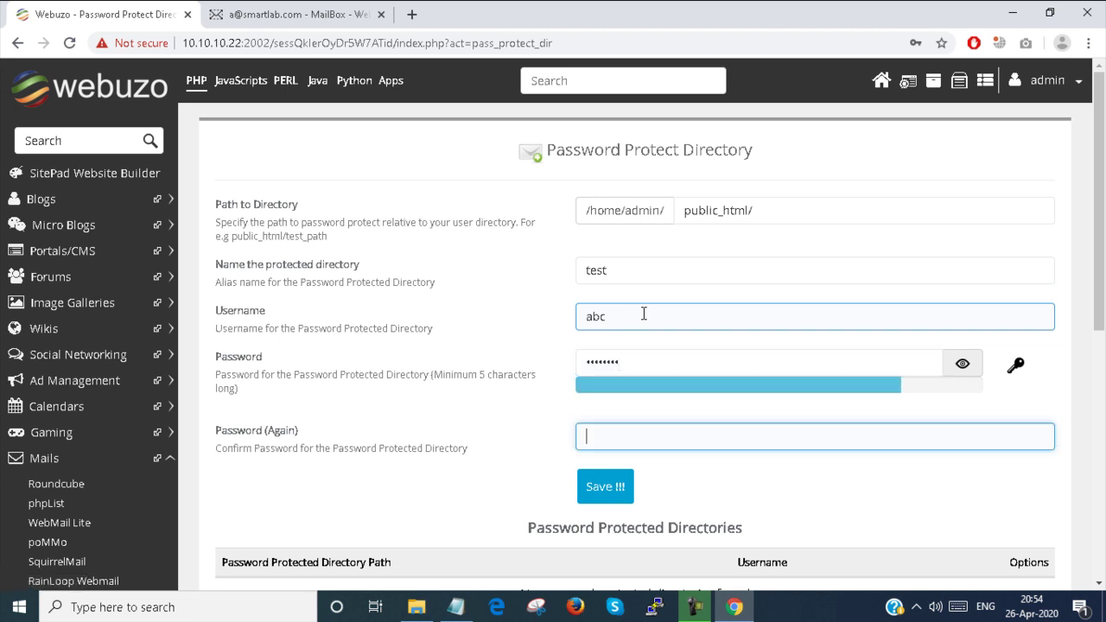
pyautogui.write('1234567')
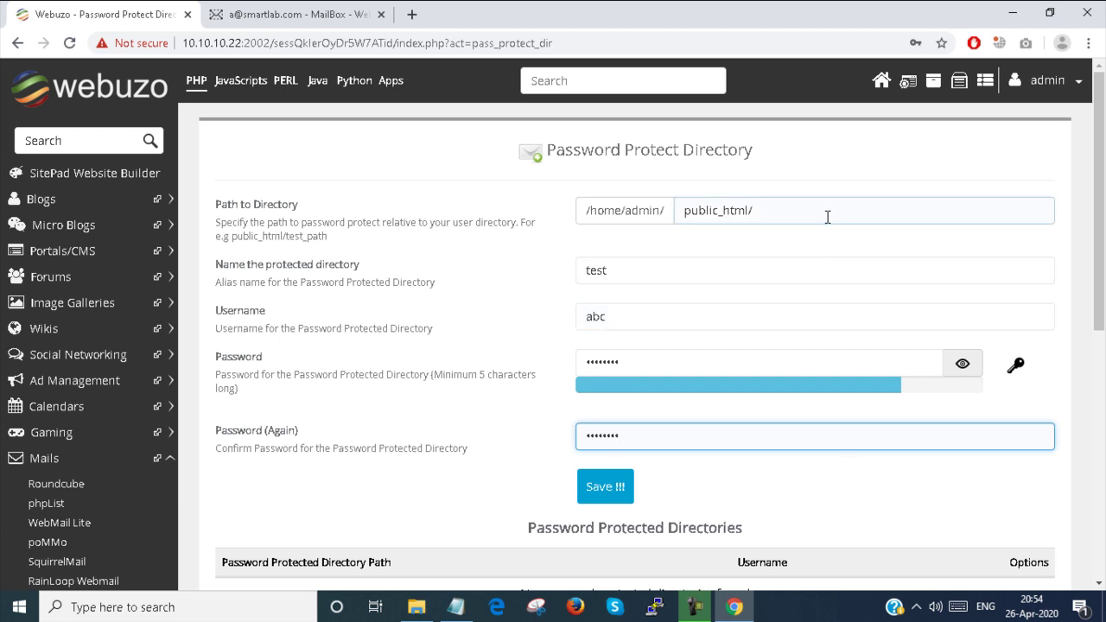
# Step: Save the protection, accept the Done dialog, and verify the /home/admin/public_html/ entry for abc
pyautogui.click(605, 493)
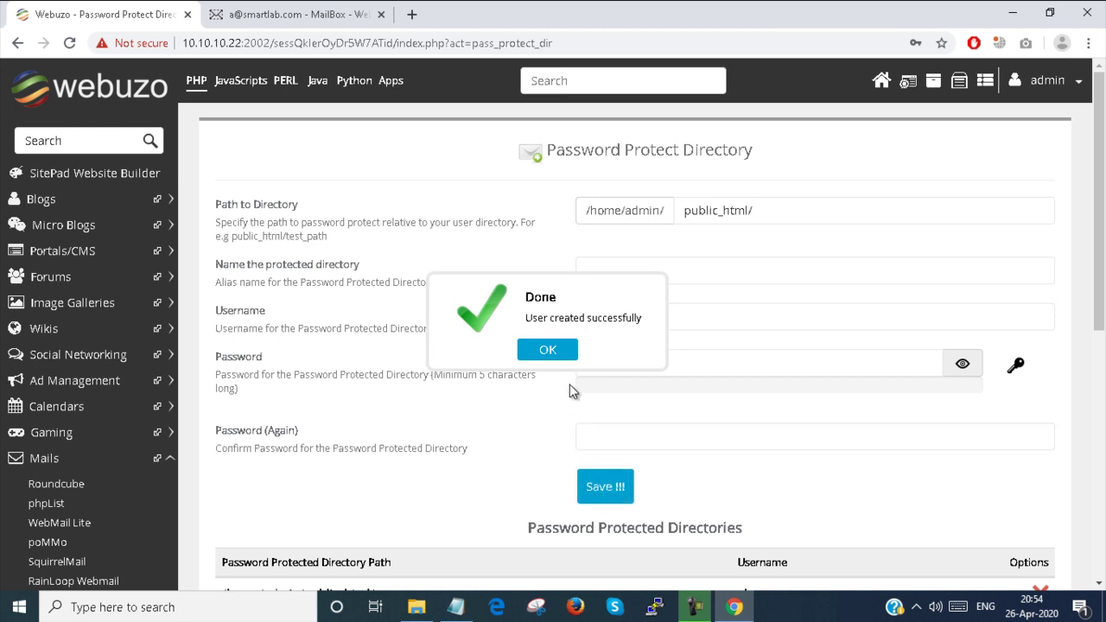
pyautogui.click(554, 350)
pyautogui.scroll(-3, 489, 395)
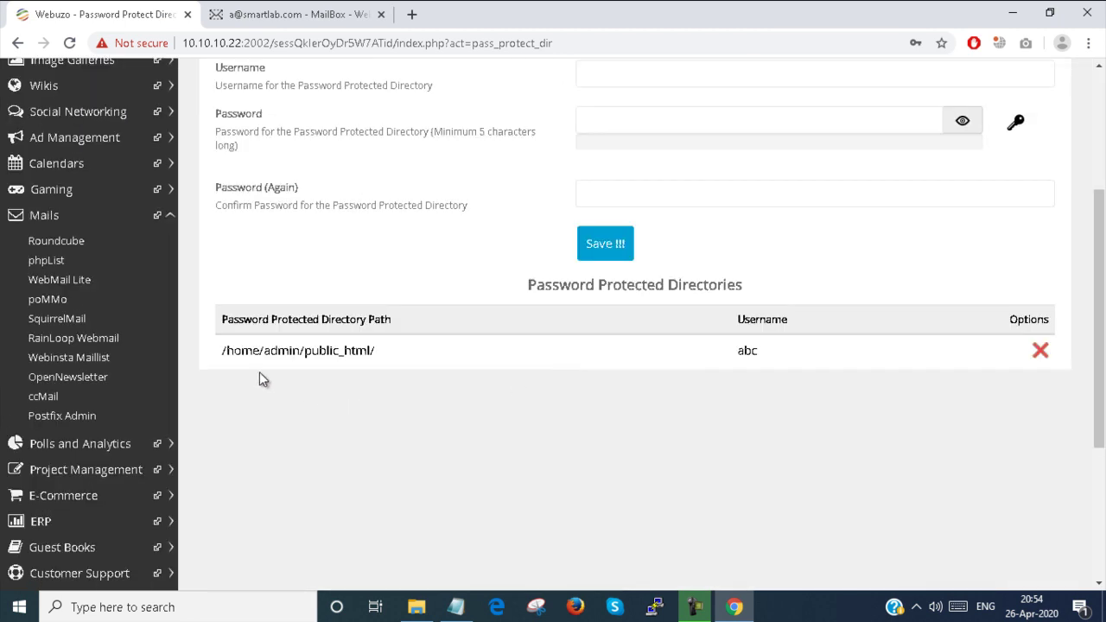
pyautogui.moveTo(207, 360); pyautogui.dragTo(756, 439)
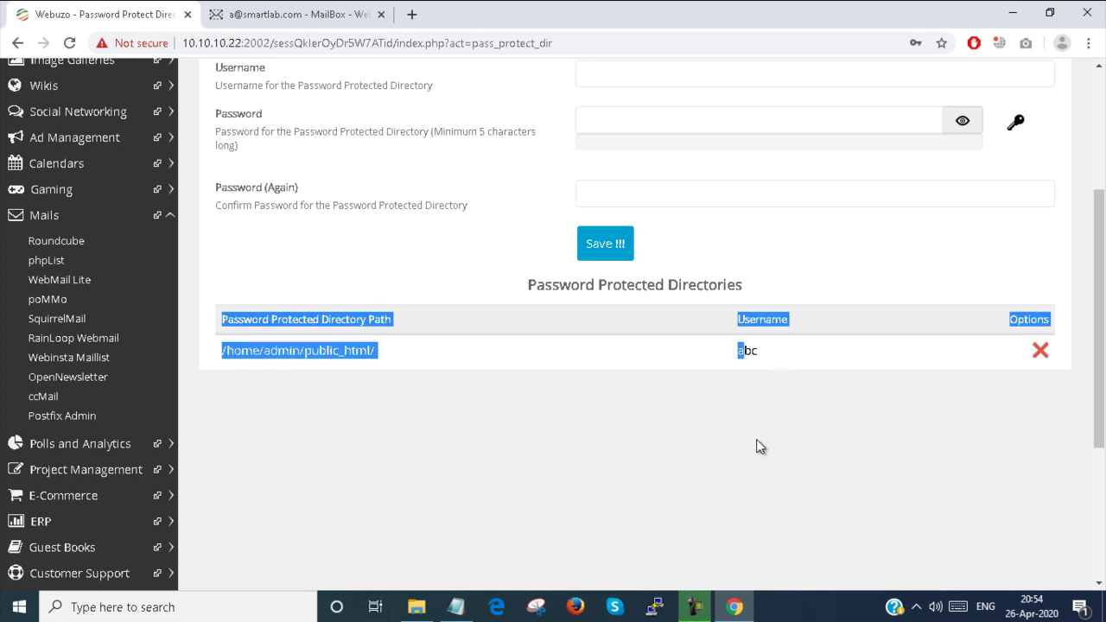
pyautogui.scroll(2, 756, 439)
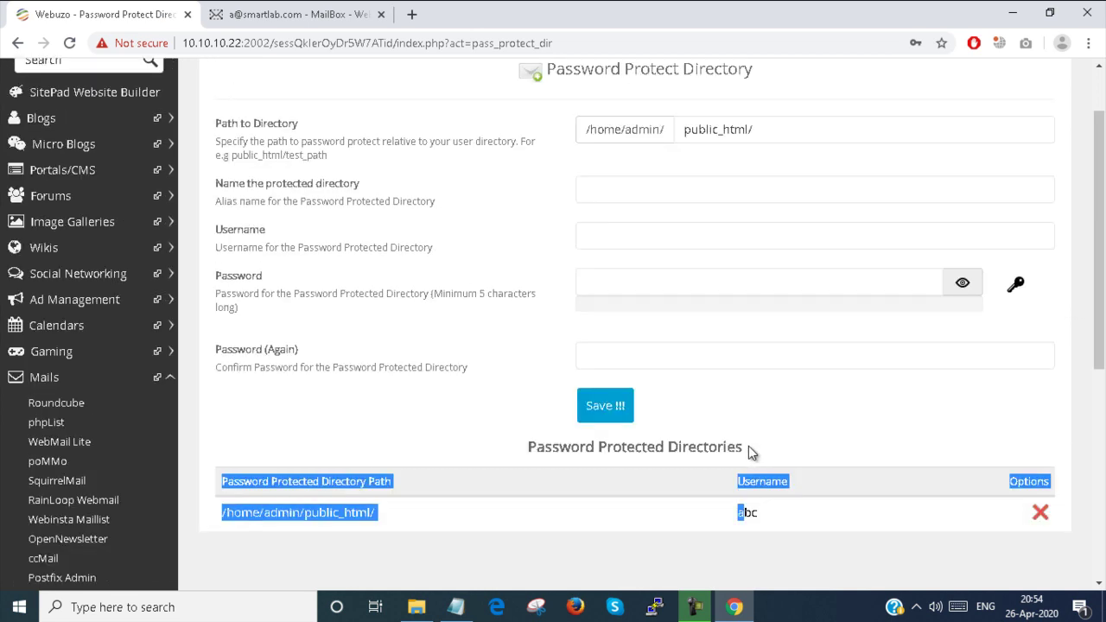
pyautogui.scroll(1, 748, 446)
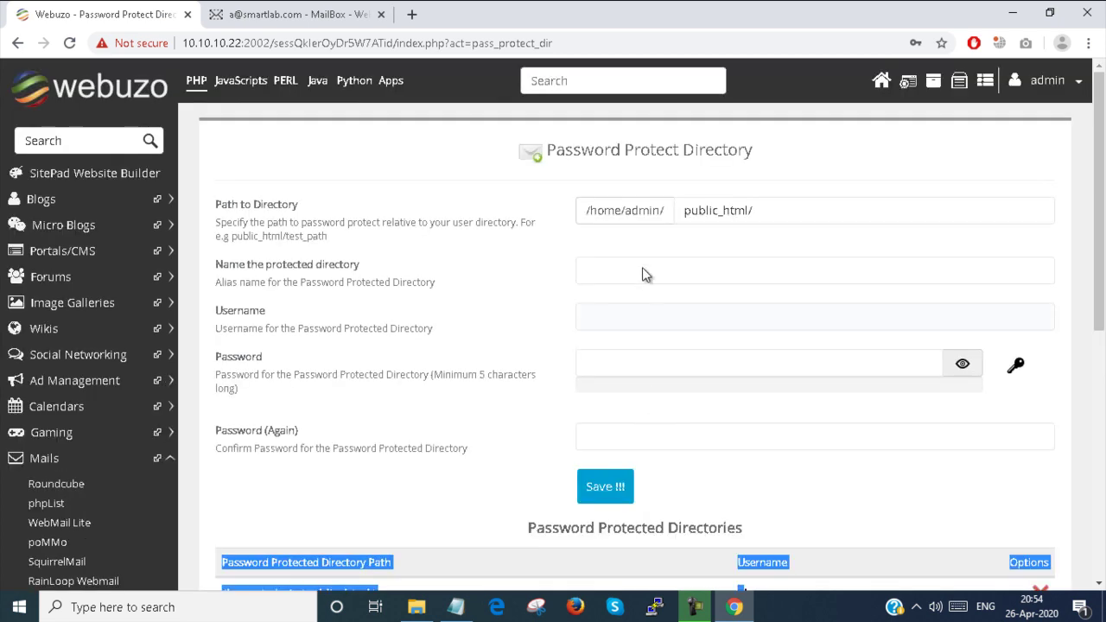
pyautogui.moveTo(587, 213); pyautogui.dragTo(783, 200)
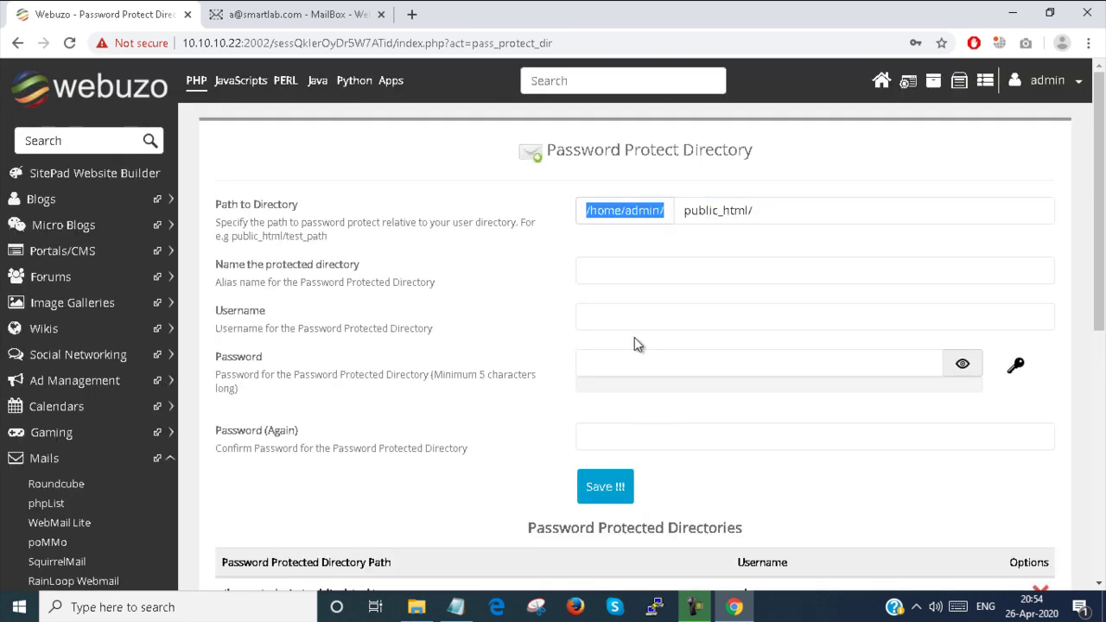
# Step: Go back to the dashboard and scroll down to its Security, Advanced settings and Server Utilities tools
pyautogui.click(881, 82)
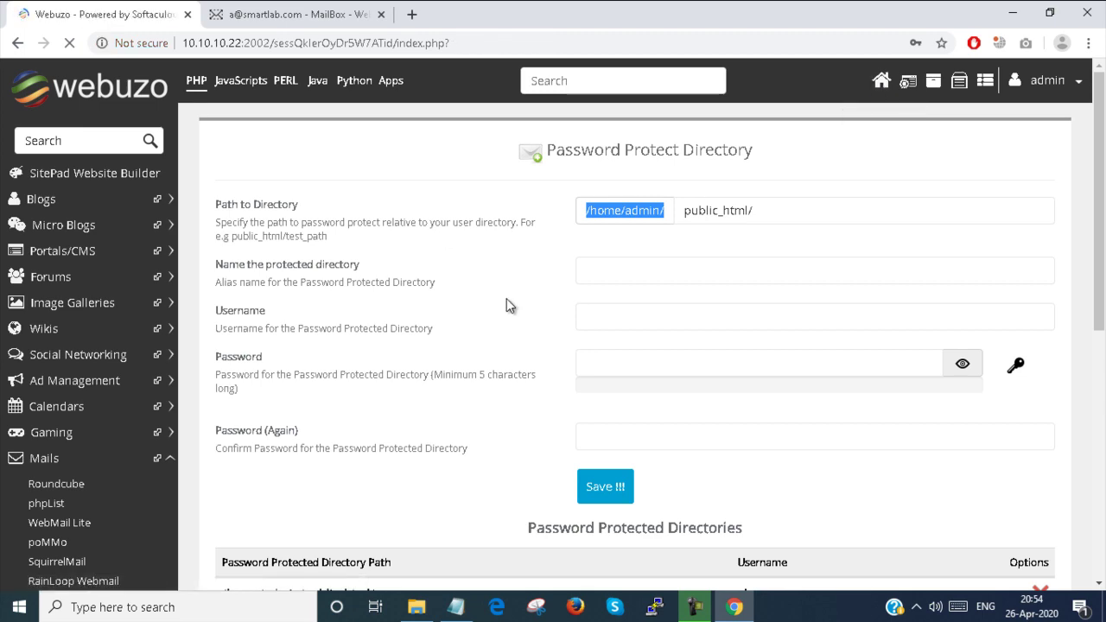
pyautogui.scroll(-7, 508, 306)
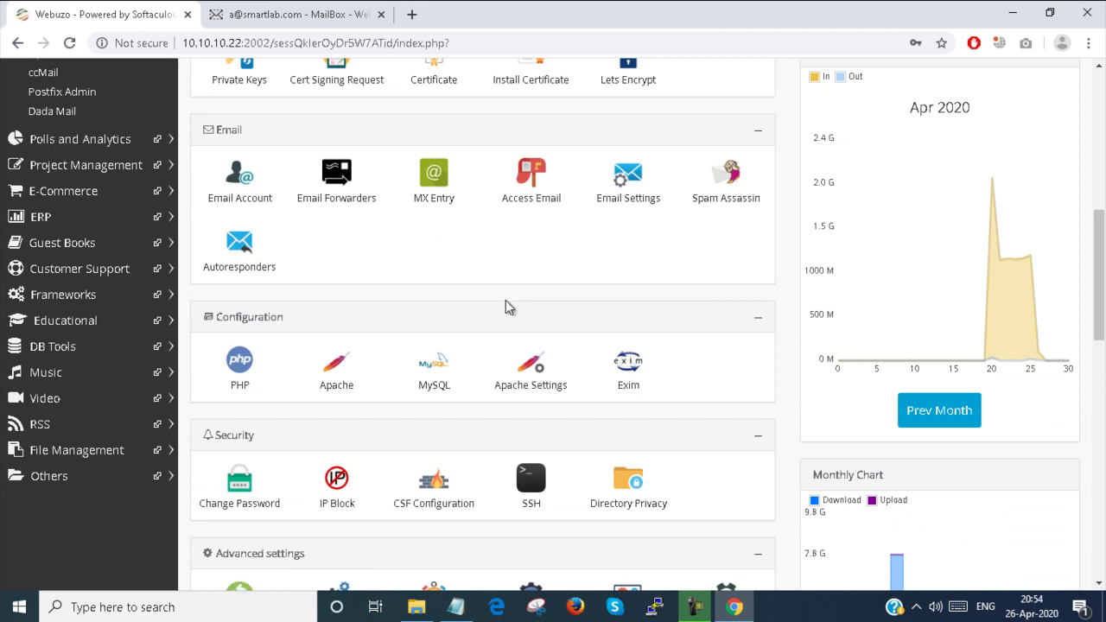
pyautogui.scroll(-3, 508, 306)
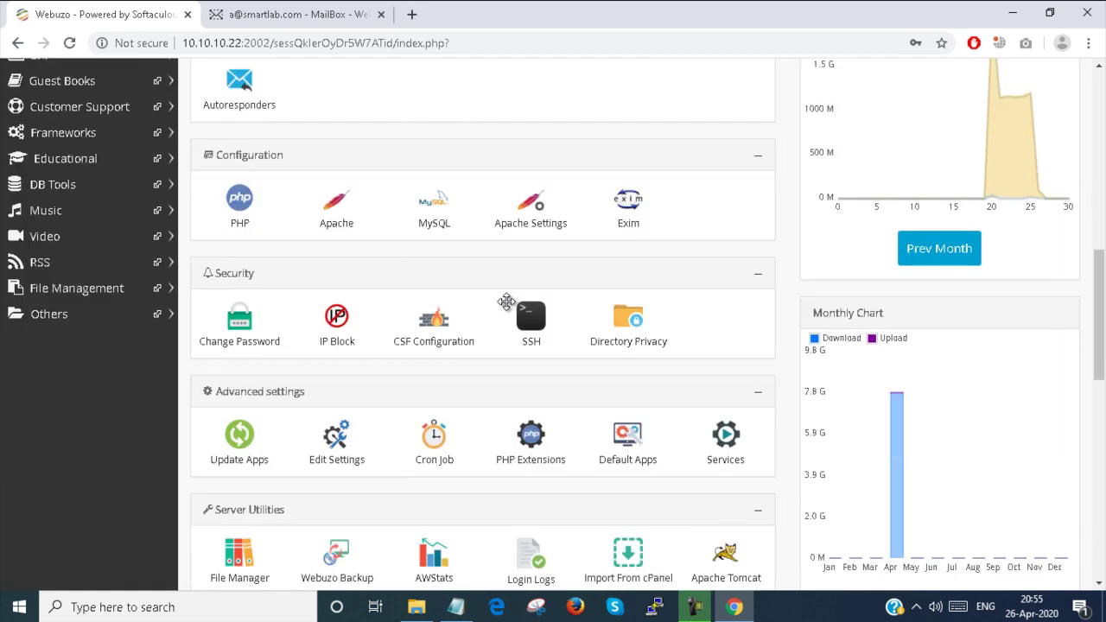